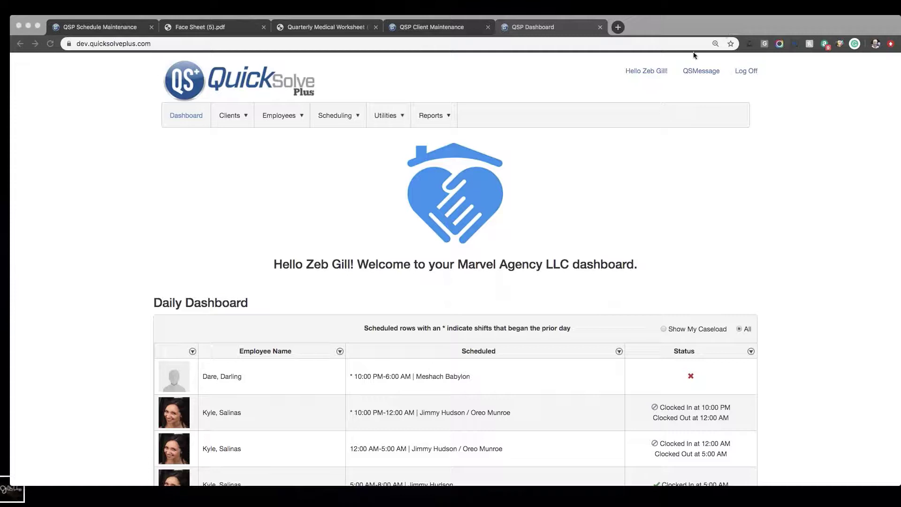
- Review the Daily Dashboard's scheduled shifts and clock-in statuses, along with the Timesheet Tracking Dashboard
scroll(841, 283, down, 1)
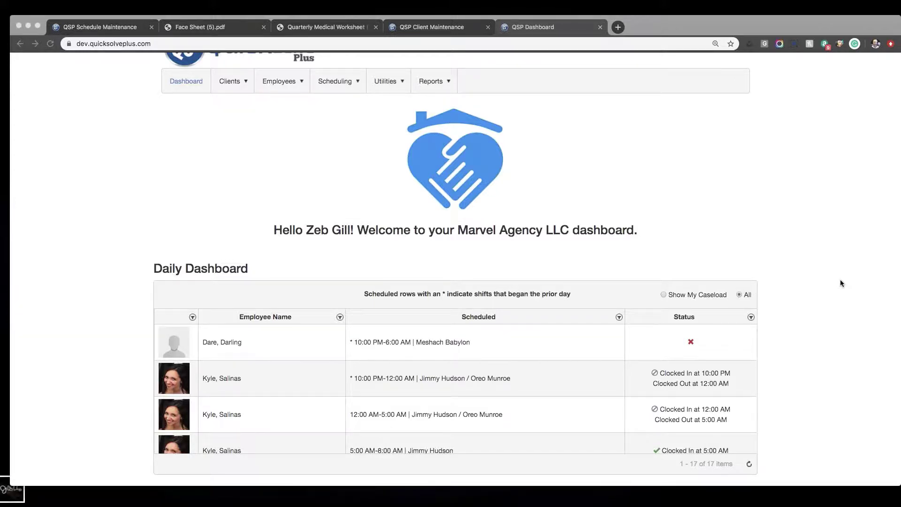
scroll(839, 325, down, 5)
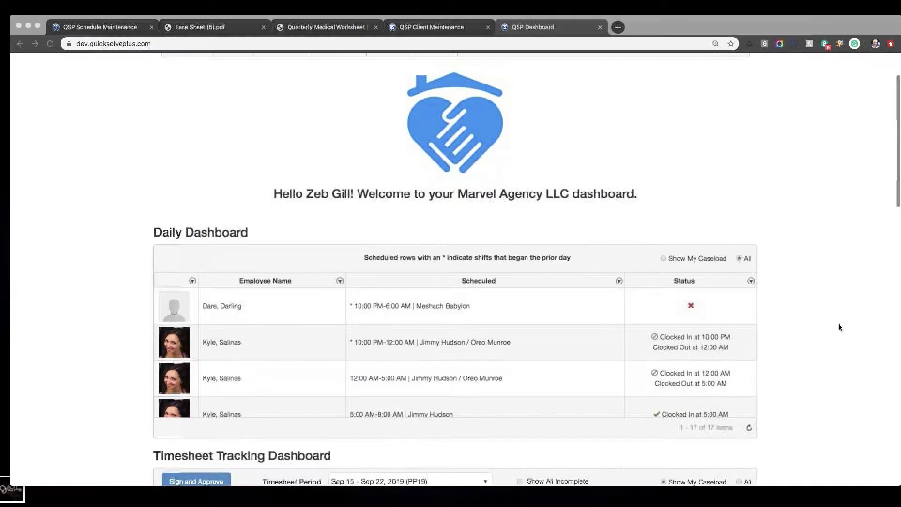
scroll(839, 327, down, 2)
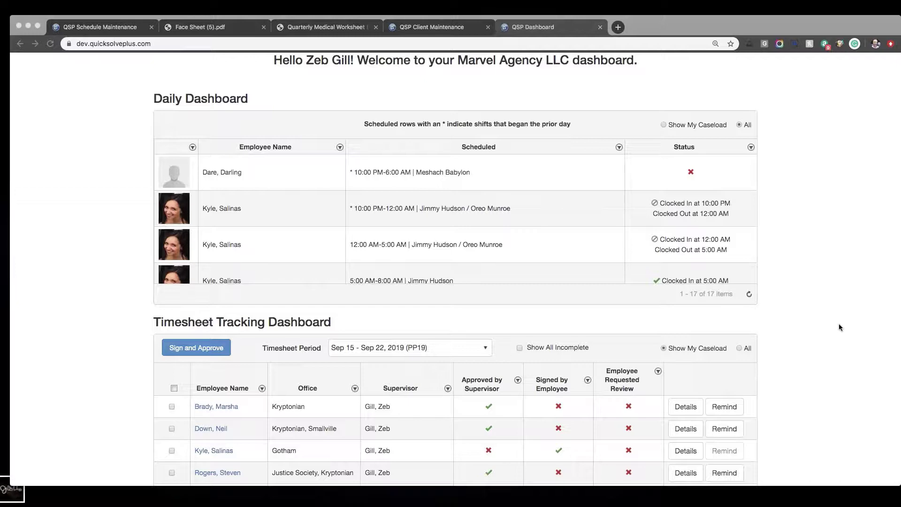
scroll(839, 327, down, 1)
scroll(838, 327, up, 5)
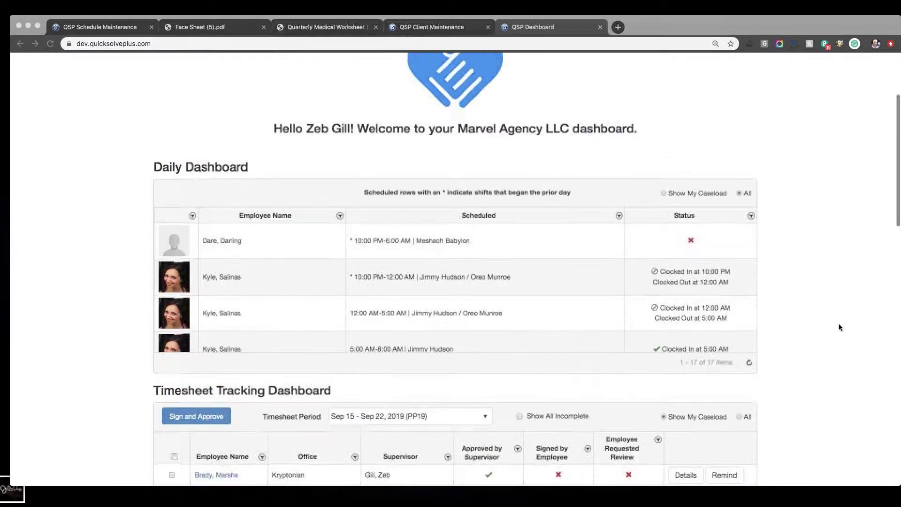
scroll(839, 327, up, 3)
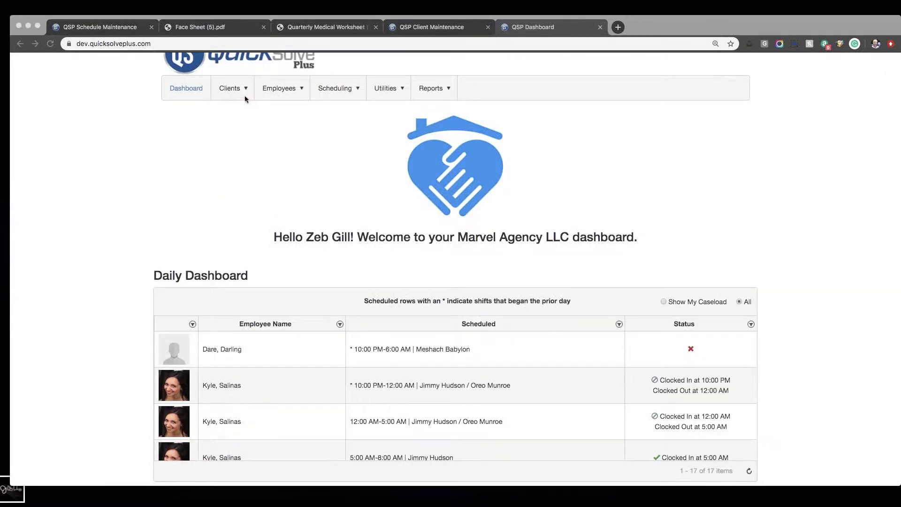
- Switch to the Client Maintenance page and review the selected client's Client Info profile, including identification numbers and linked clients
click(457, 28)
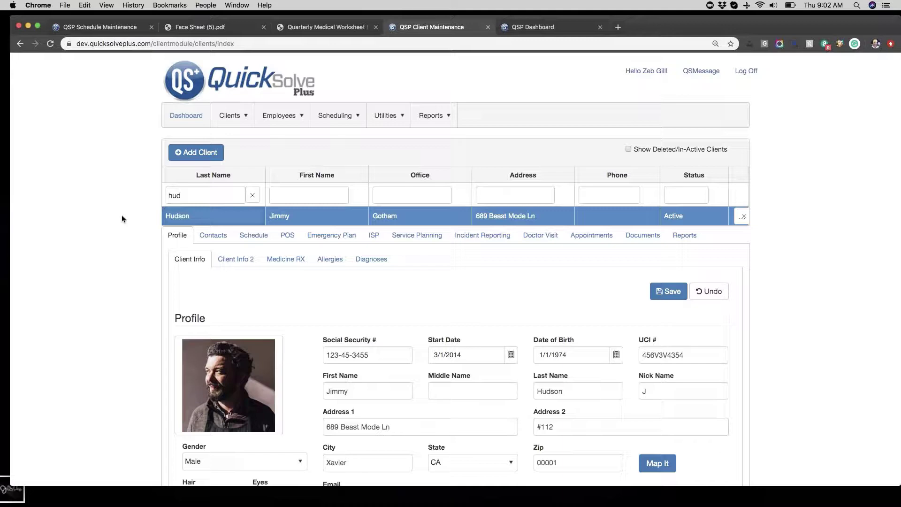
scroll(81, 311, down, 2)
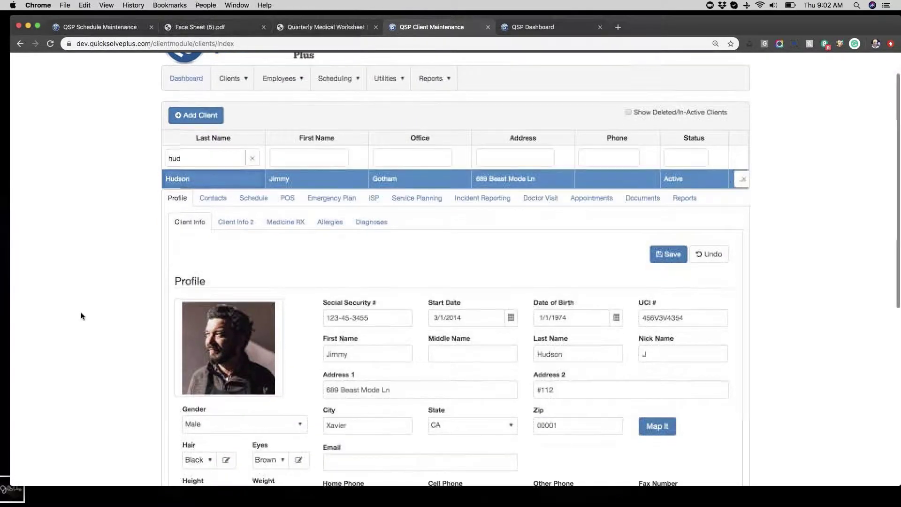
scroll(81, 311, down, 1)
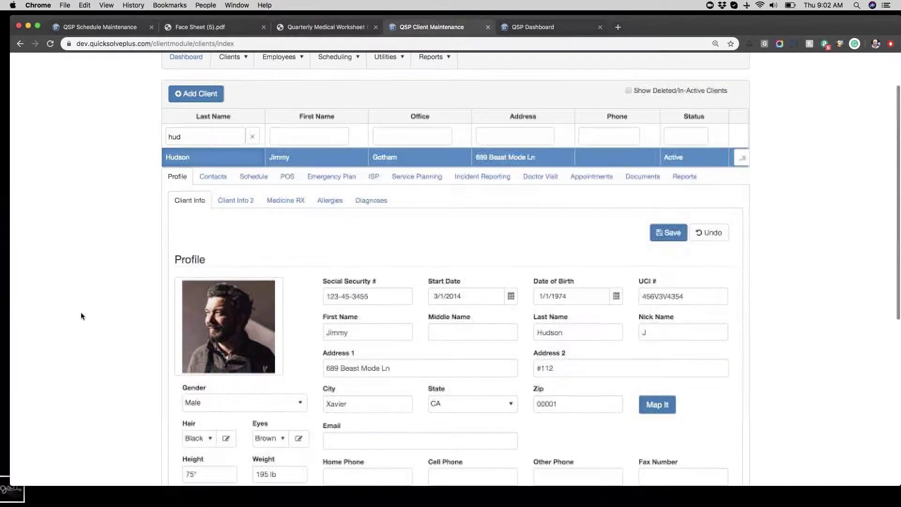
scroll(81, 311, down, 1)
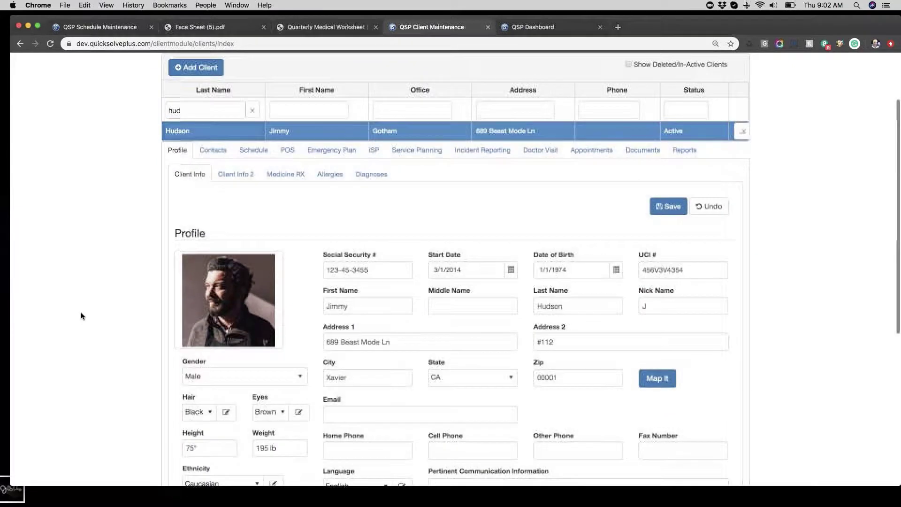
scroll(81, 311, down, 1)
scroll(81, 311, down, 1)
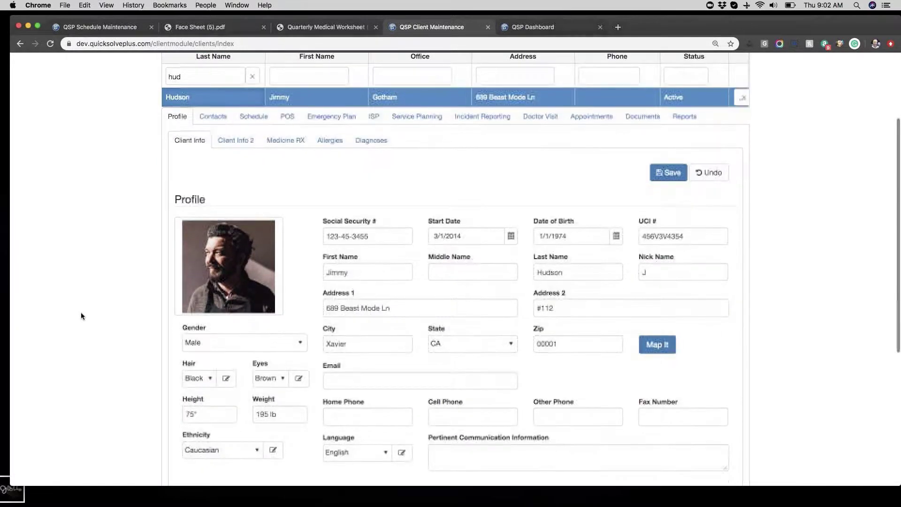
scroll(81, 316, down, 1)
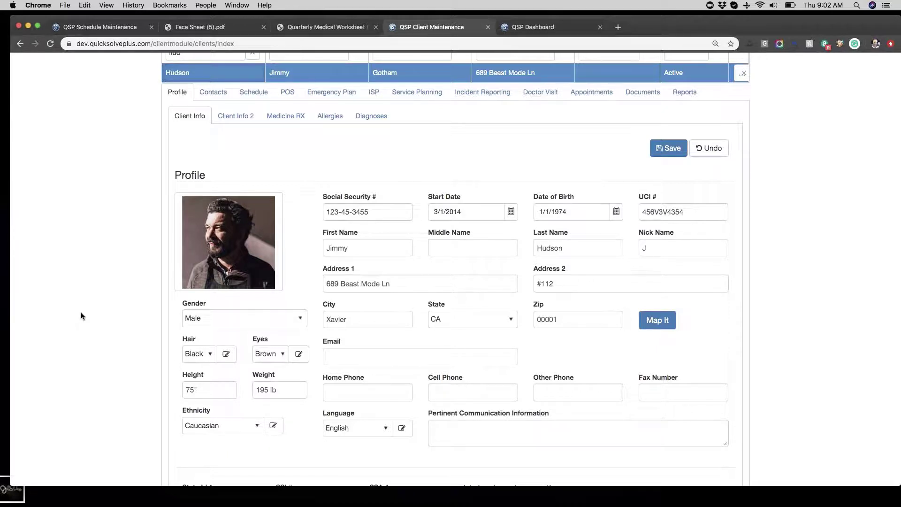
scroll(89, 356, down, 3)
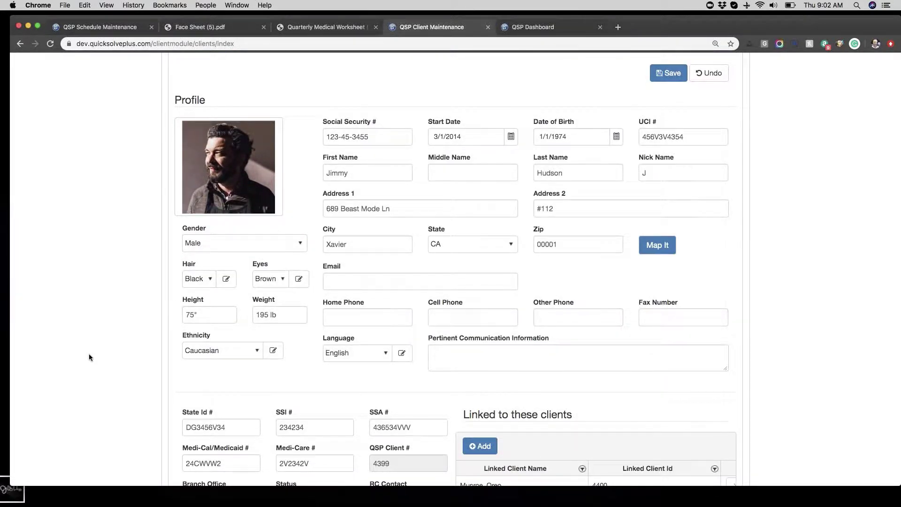
scroll(89, 356, down, 1)
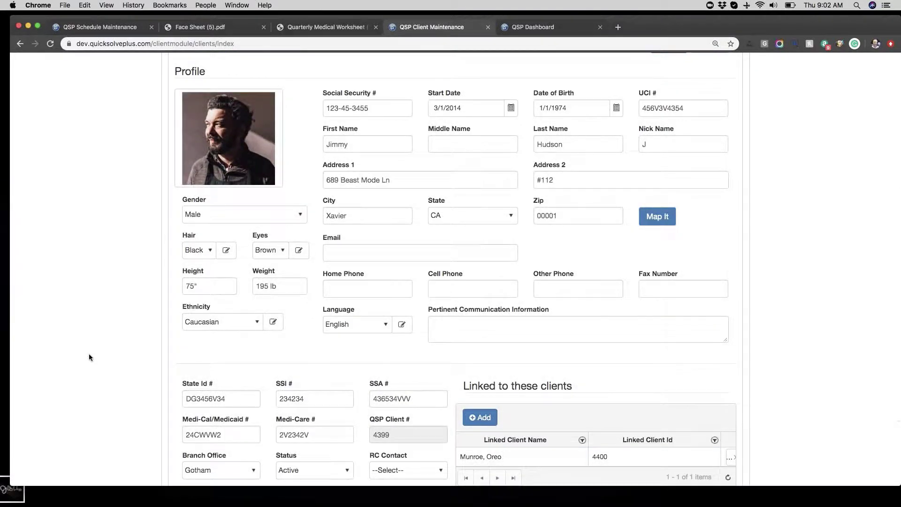
scroll(89, 357, up, 3)
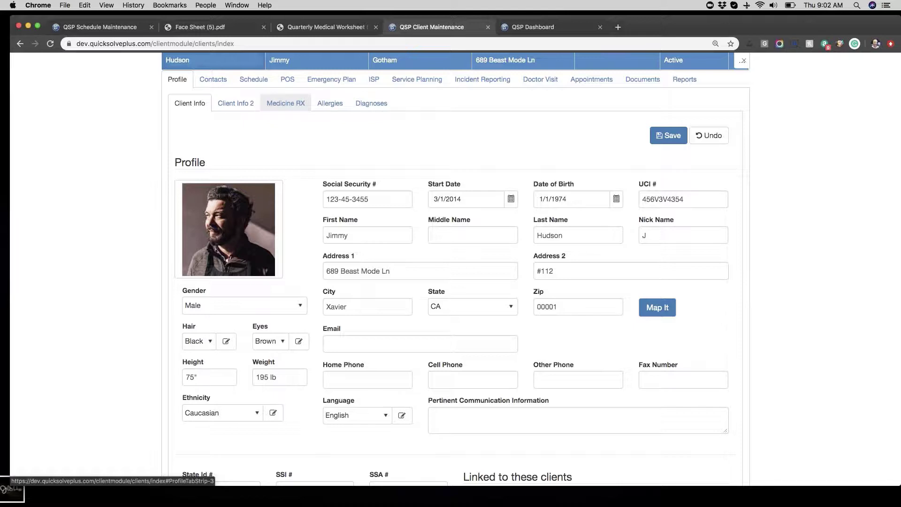
- Open the Diazepam record in the client's Medicine RX list and review its dosage, days, times and route
click(285, 103)
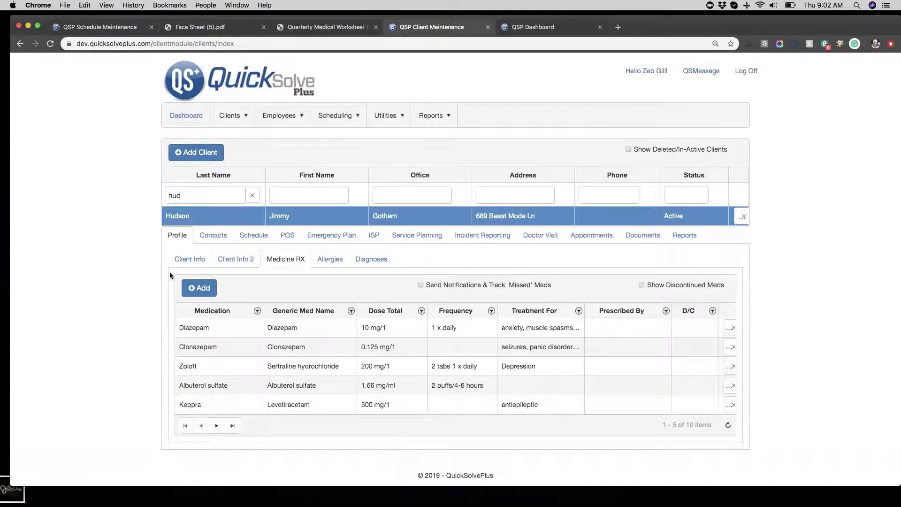
click(190, 334)
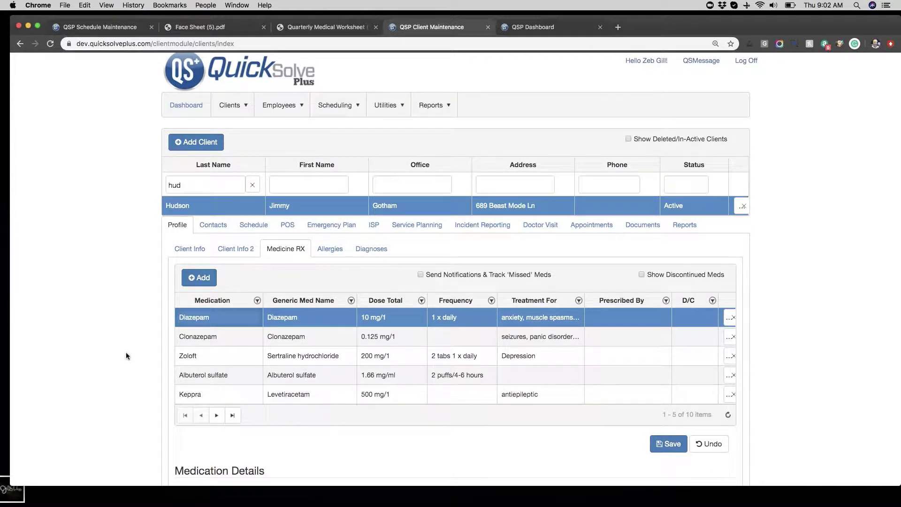
scroll(126, 356, down, 5)
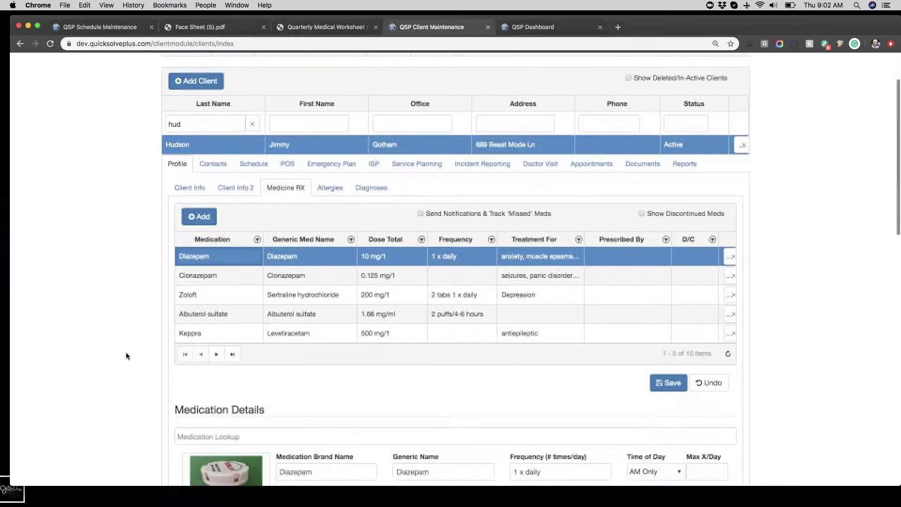
scroll(126, 356, down, 4)
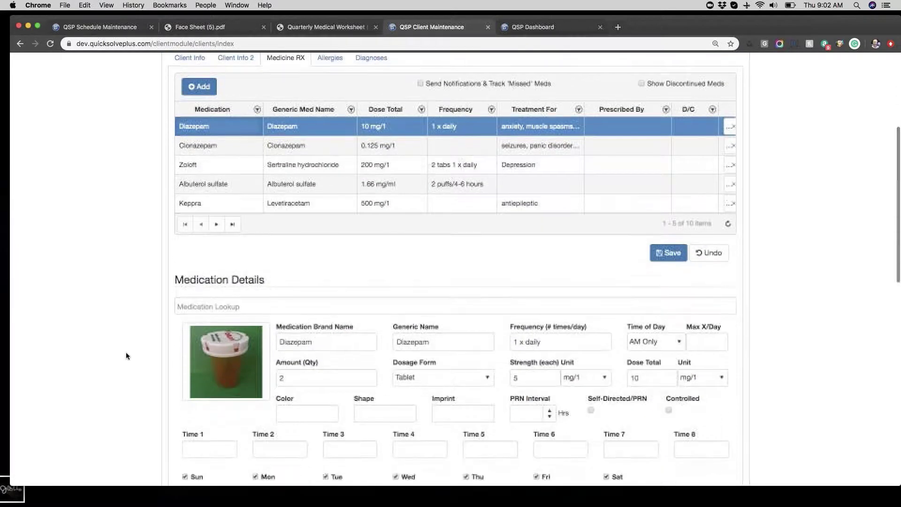
scroll(125, 352, down, 3)
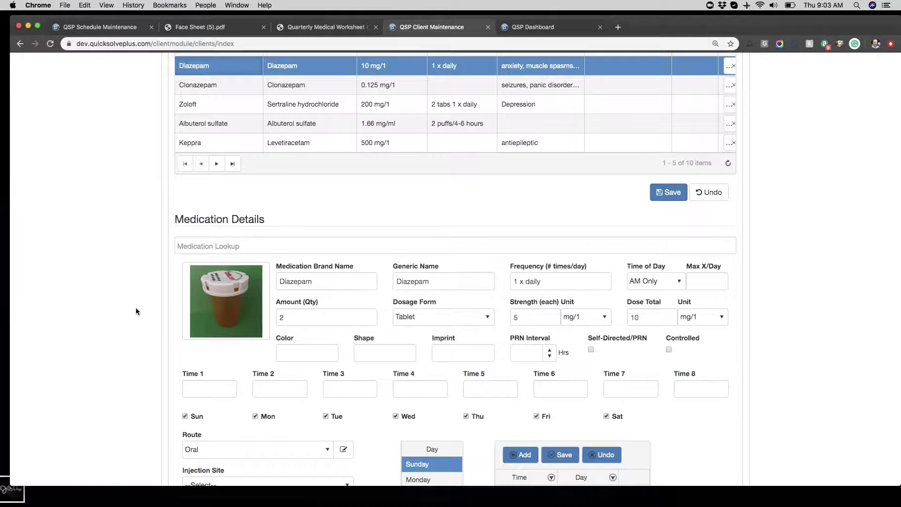
scroll(136, 311, down, 3)
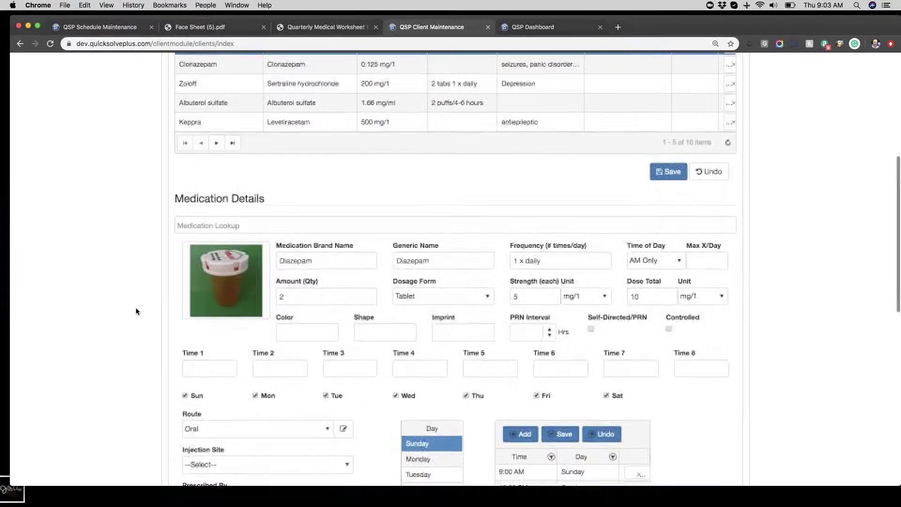
scroll(136, 311, down, 2)
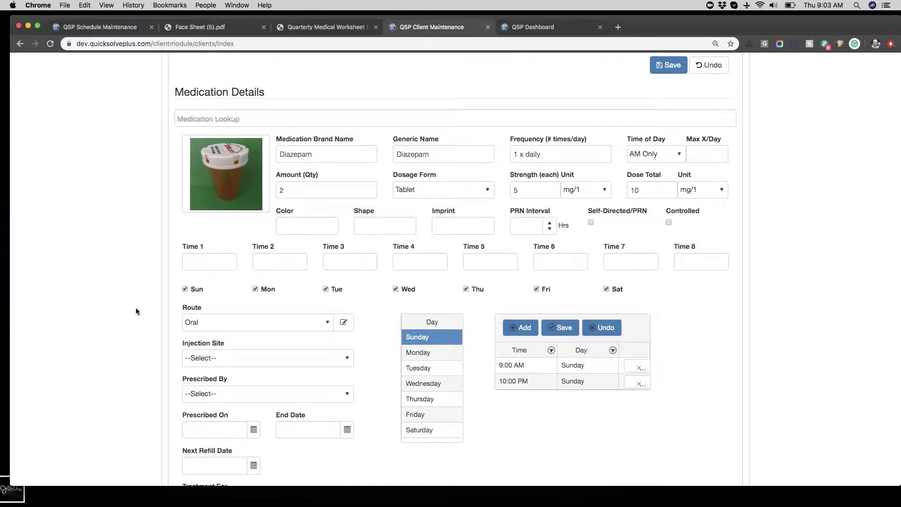
scroll(121, 284, up, 5)
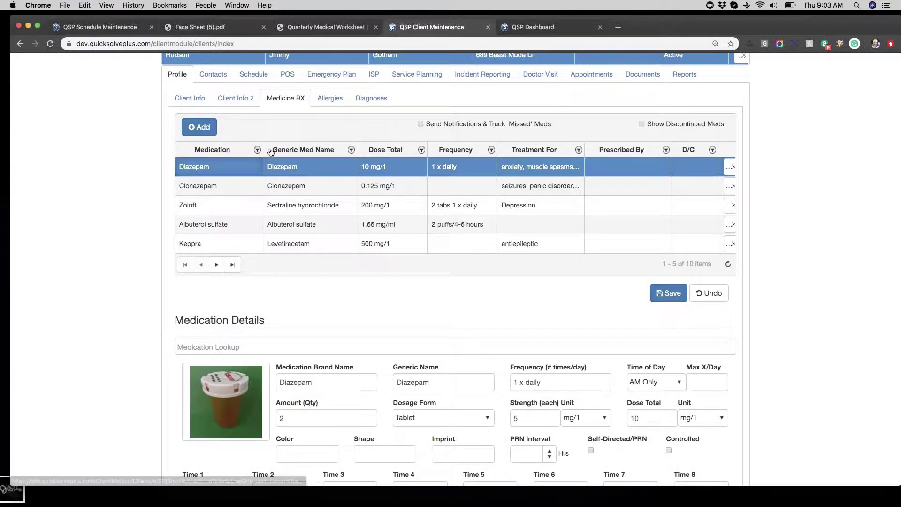
- Open the Pharmacy entry in the client's contacts and review its contact details
click(207, 81)
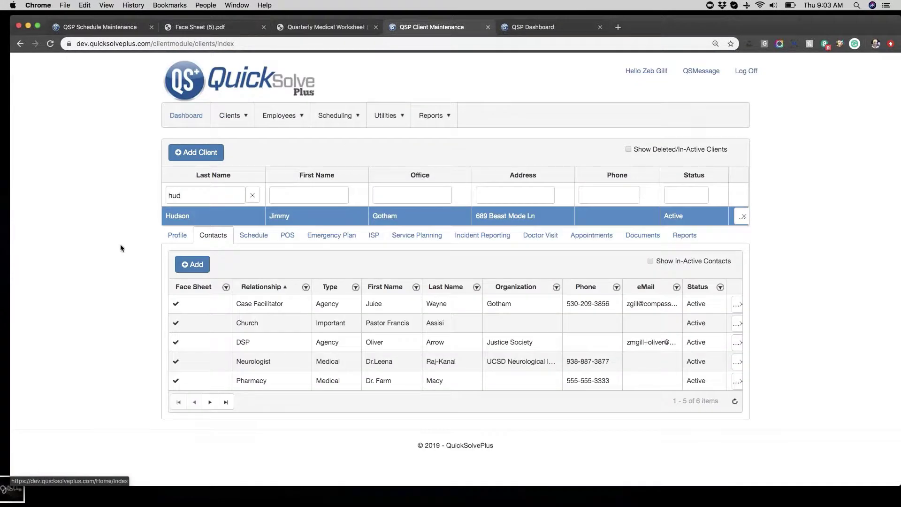
click(291, 380)
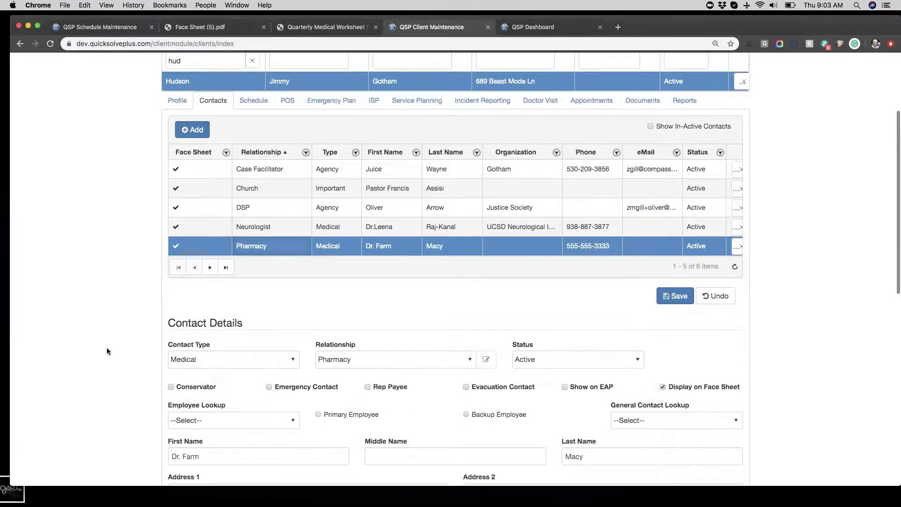
scroll(107, 351, down, 3)
scroll(107, 350, down, 5)
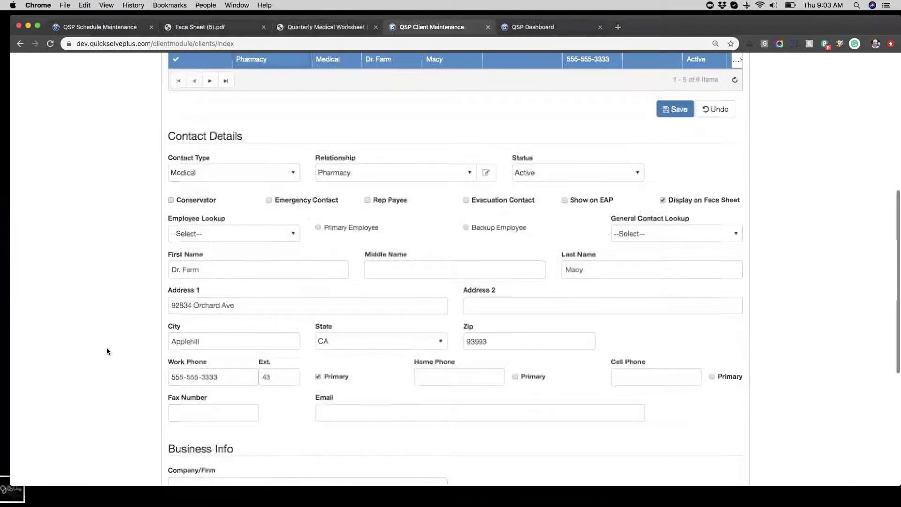
scroll(107, 351, up, 2)
scroll(107, 351, up, 5)
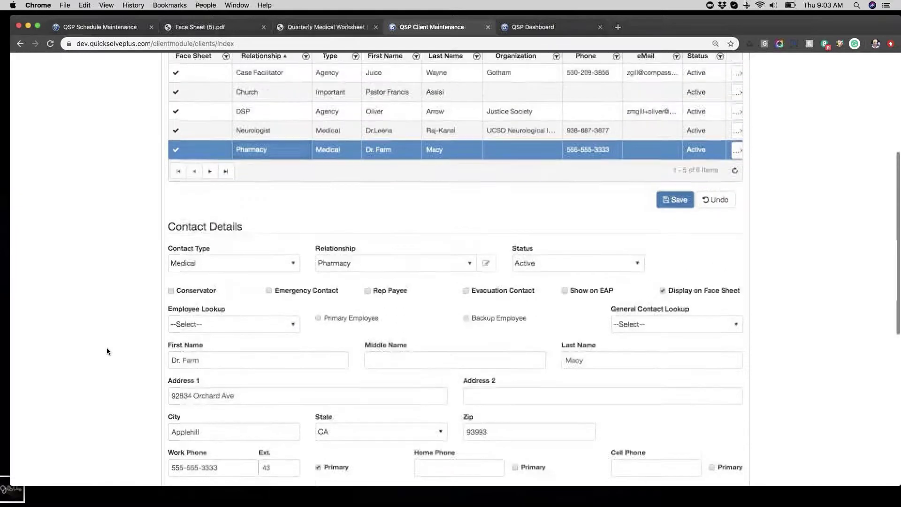
scroll(107, 351, up, 4)
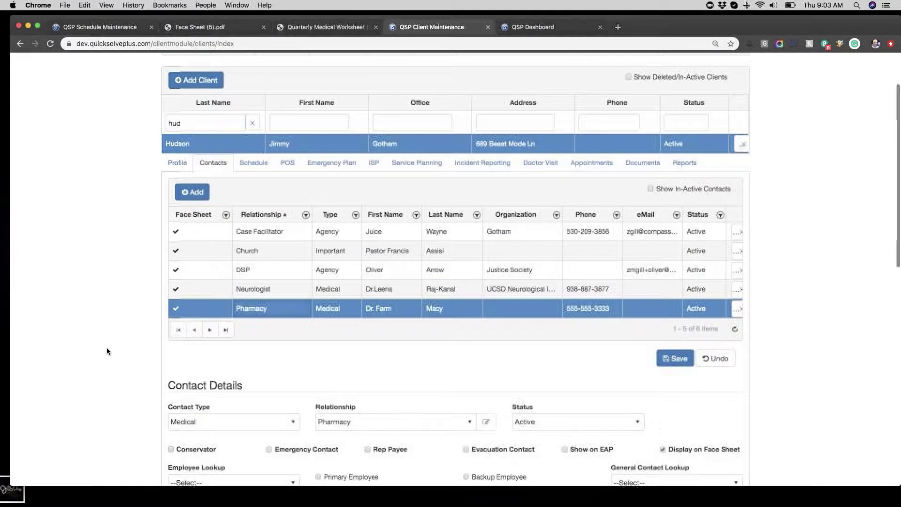
- Review the client's POS section with IHSS hours and service types, and view the Client Connect list in Service Planning
click(288, 163)
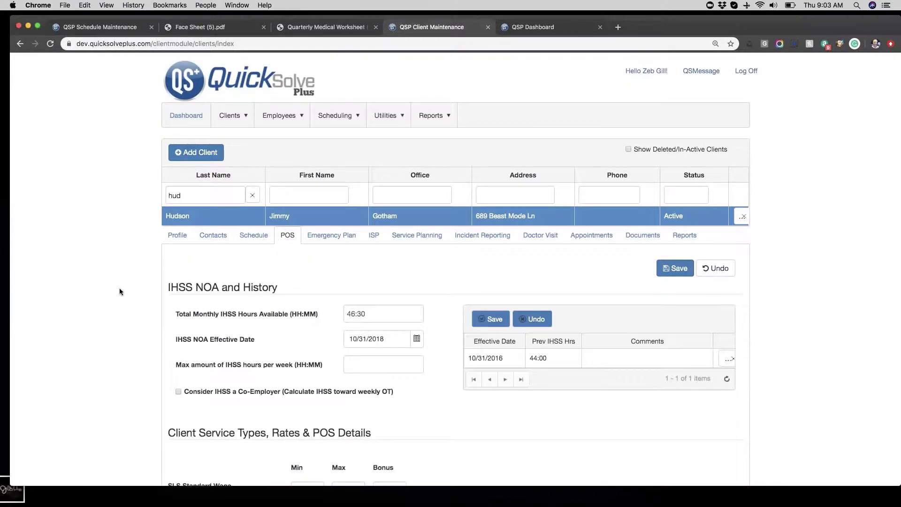
scroll(120, 288, down, 3)
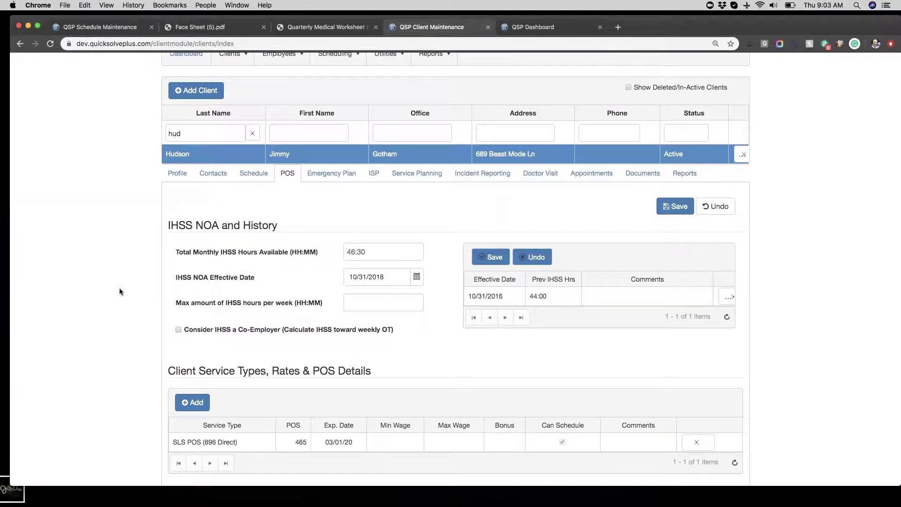
scroll(119, 288, down, 1)
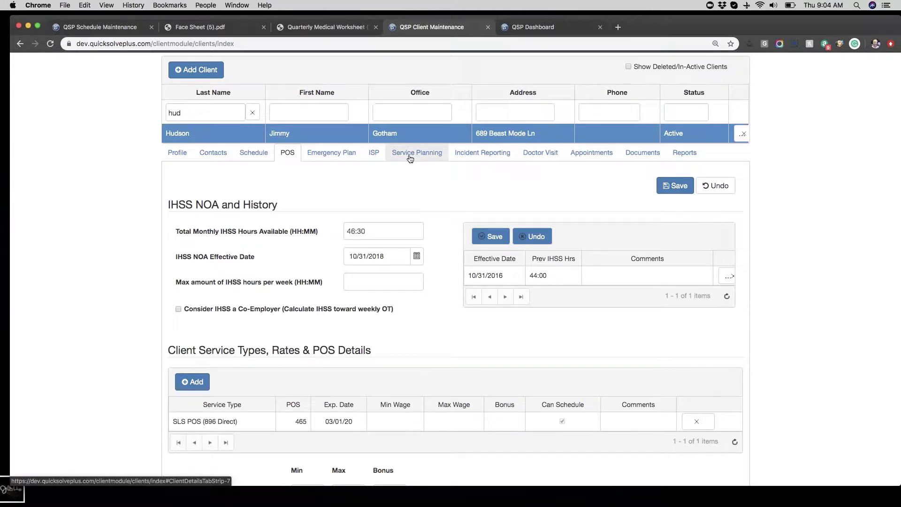
click(410, 155)
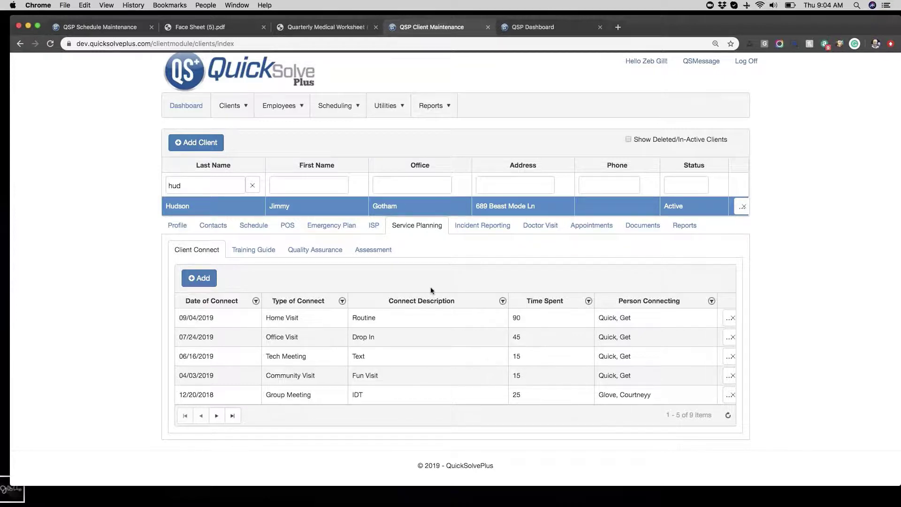
- Open the 08/12/2019 entry in the client's doctor visits and examine its reason and outcome
click(547, 226)
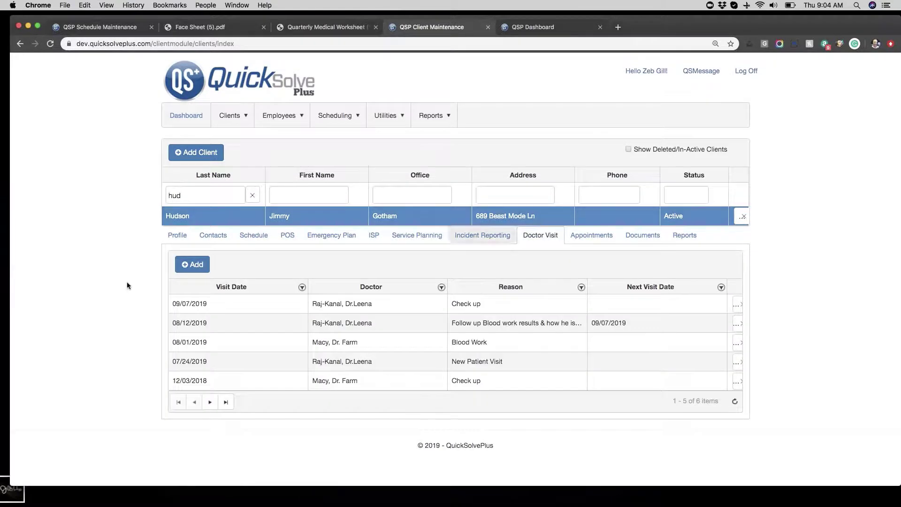
click(203, 324)
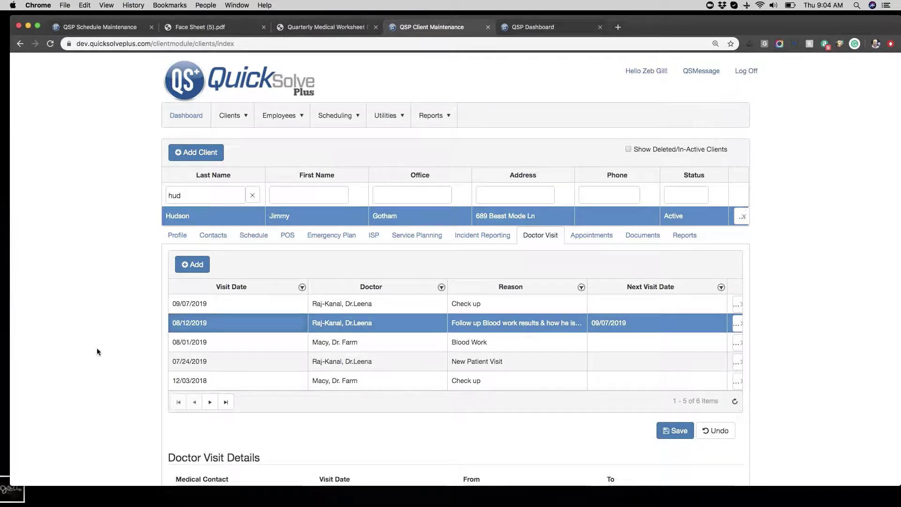
scroll(96, 348, down, 3)
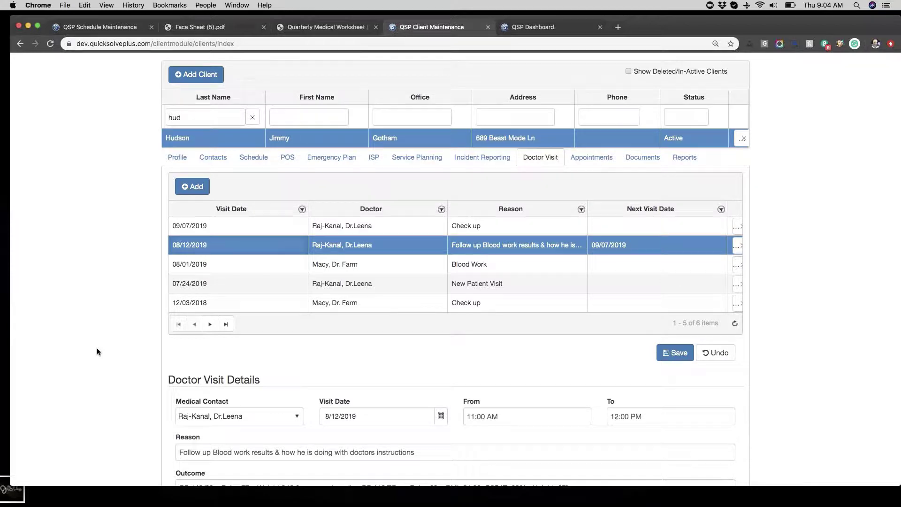
scroll(748, 341, down, 2)
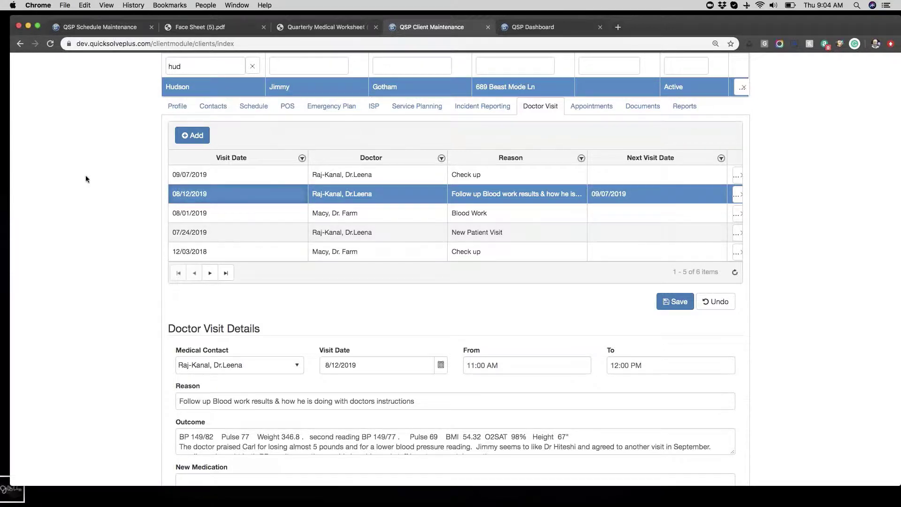
- Open the Face Sheet PDF and review the client's allergies, diagnoses, medical contacts, medications, immunizations and important contacts
click(211, 30)
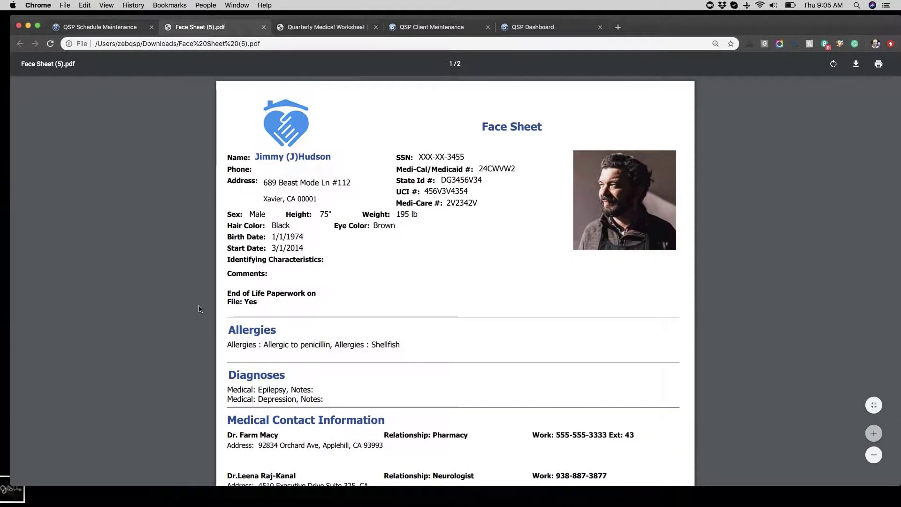
scroll(200, 308, down, 2)
scroll(199, 308, down, 5)
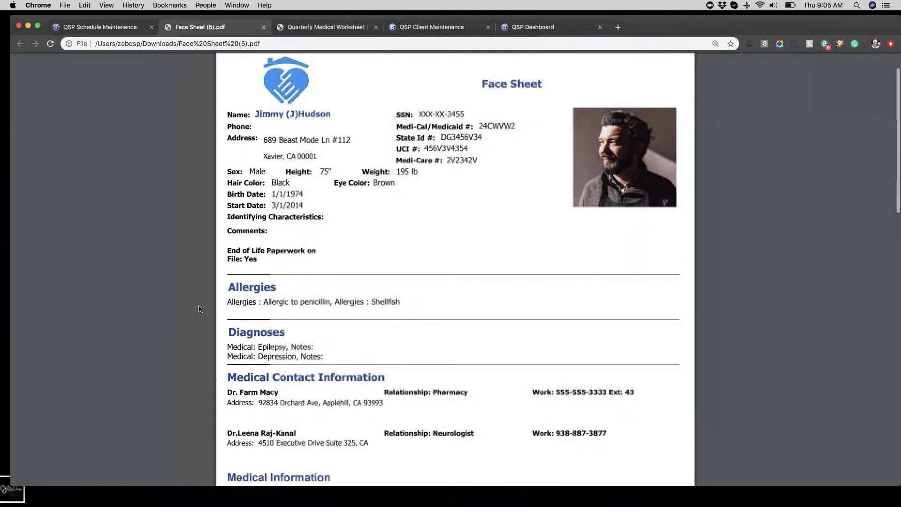
scroll(199, 308, down, 4)
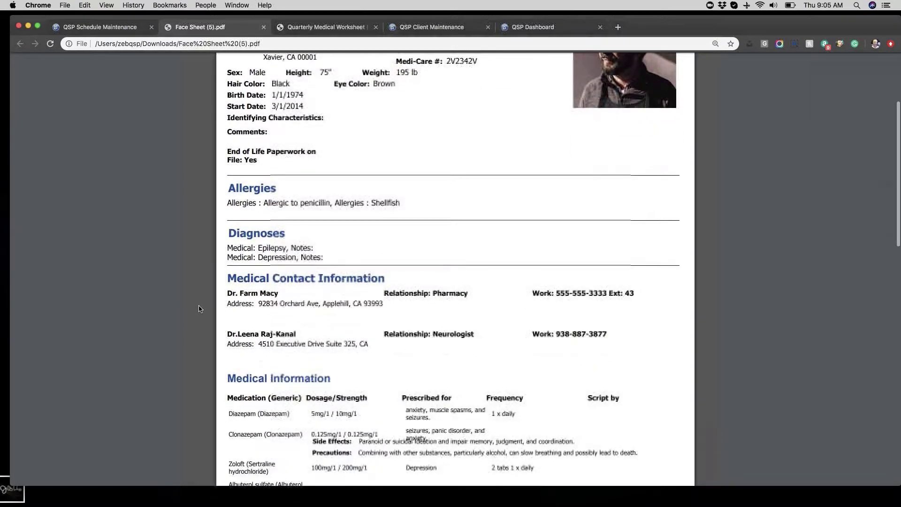
scroll(200, 309, down, 7)
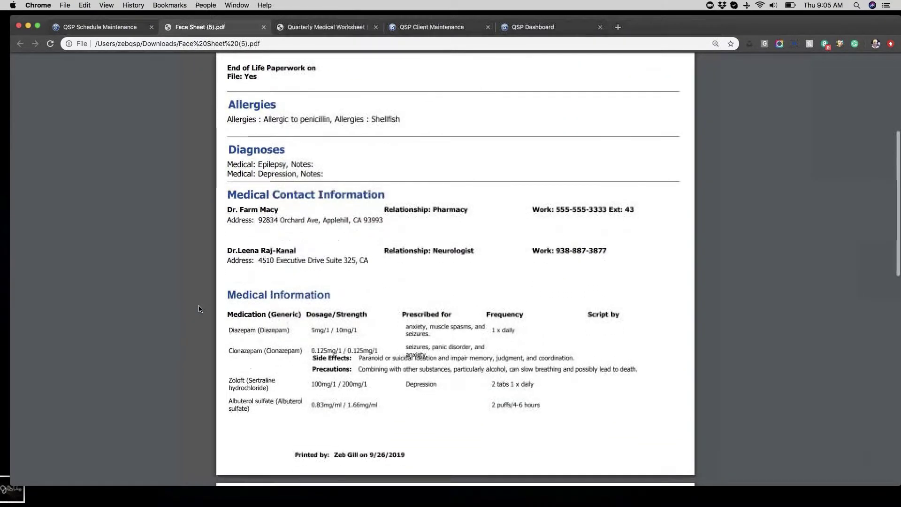
scroll(200, 309, down, 12)
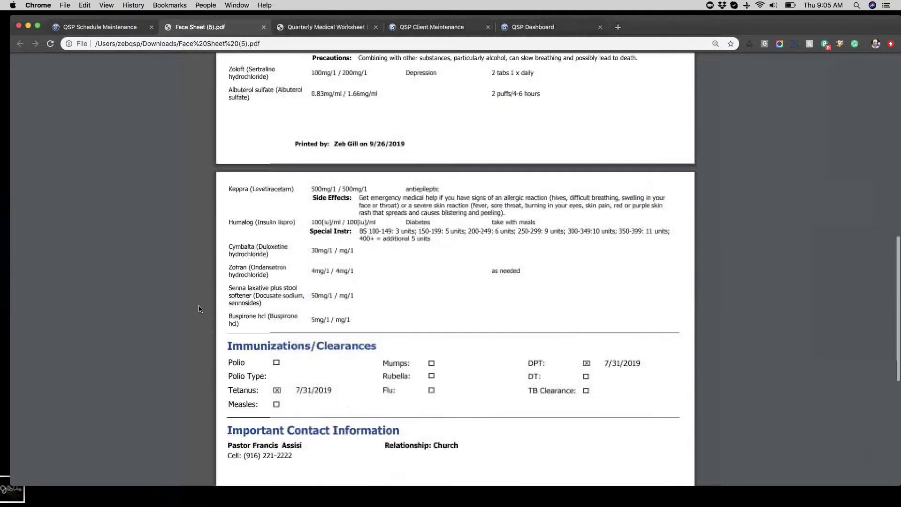
scroll(199, 308, down, 3)
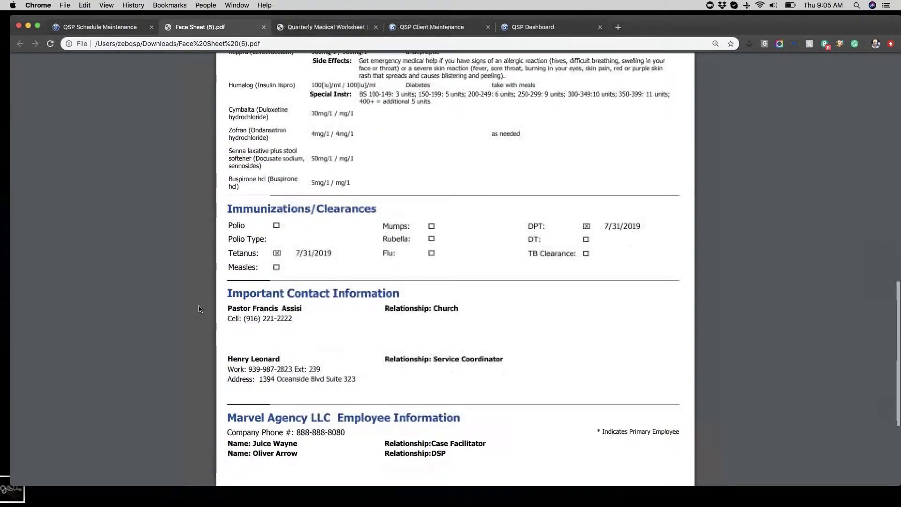
scroll(200, 309, up, 3)
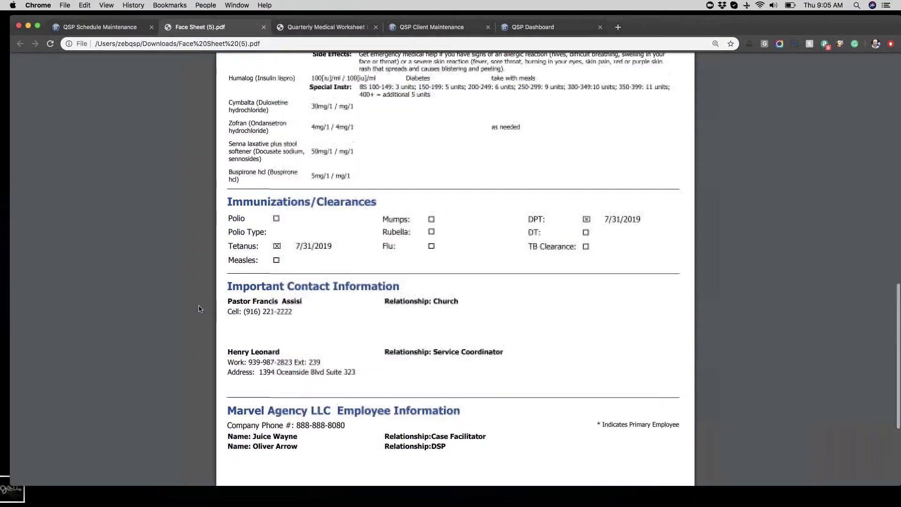
scroll(200, 308, up, 20)
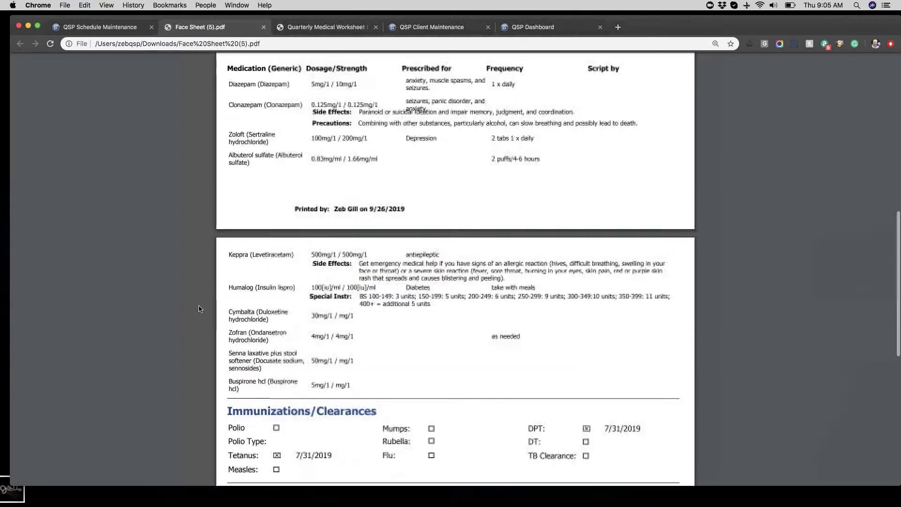
scroll(200, 308, up, 8)
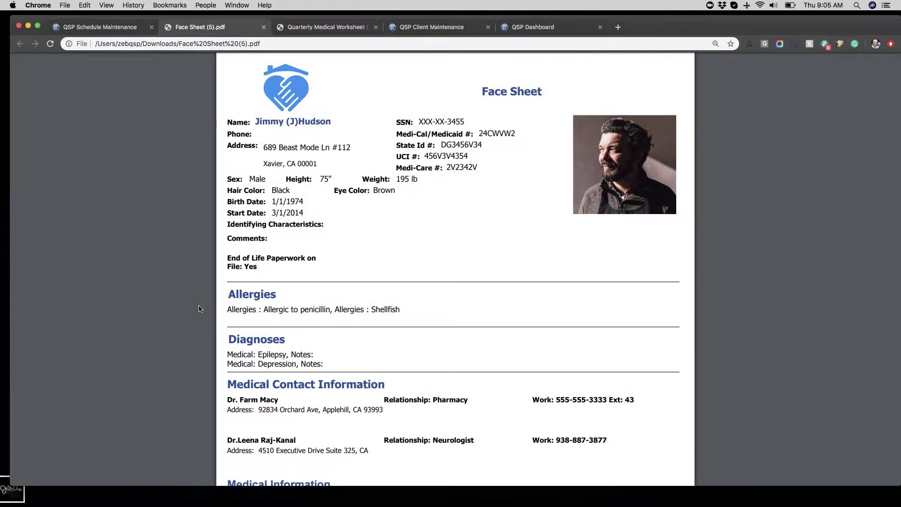
scroll(200, 308, up, 2)
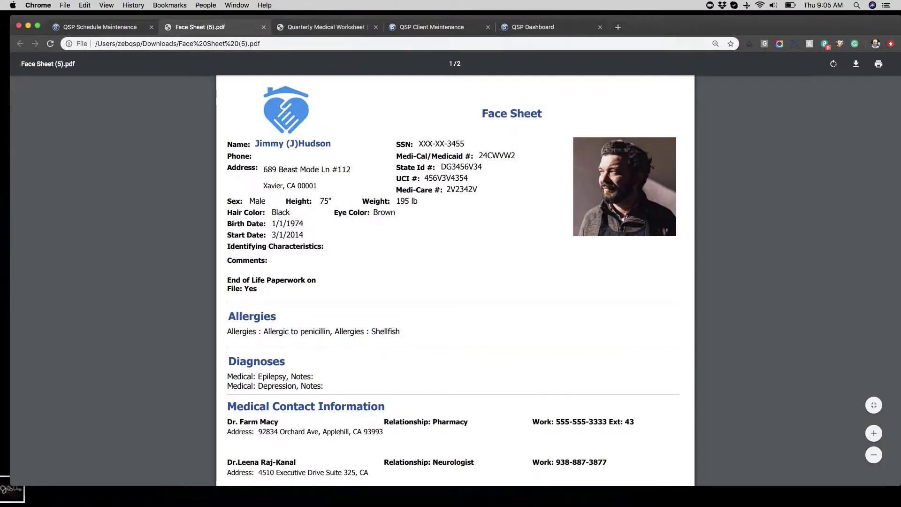
- Open the Quarterly Medical Worksheet PDF and review its doctor and dentist visits and medication information
click(342, 28)
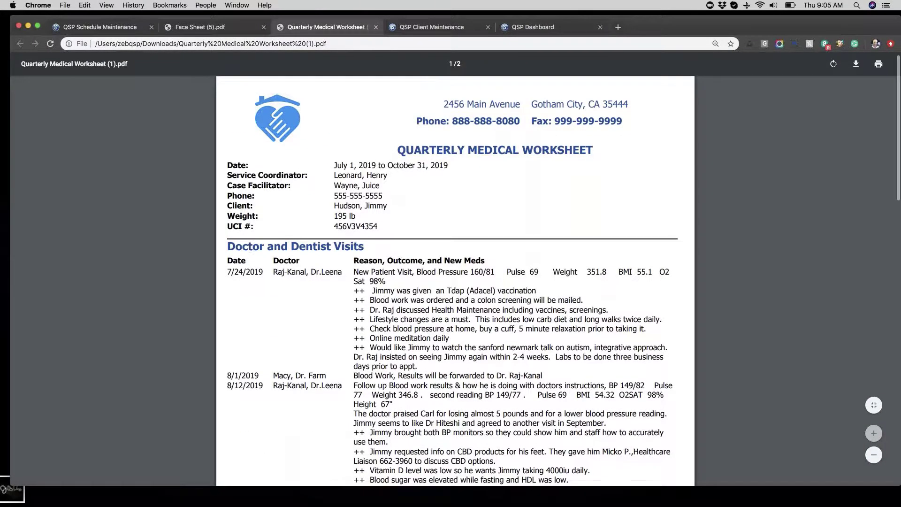
scroll(249, 254, down, 2)
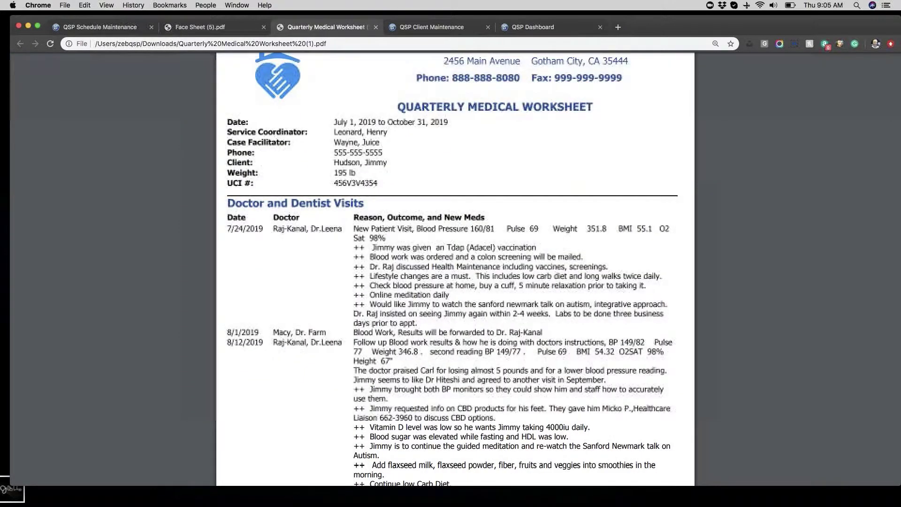
scroll(455, 270, down, 1)
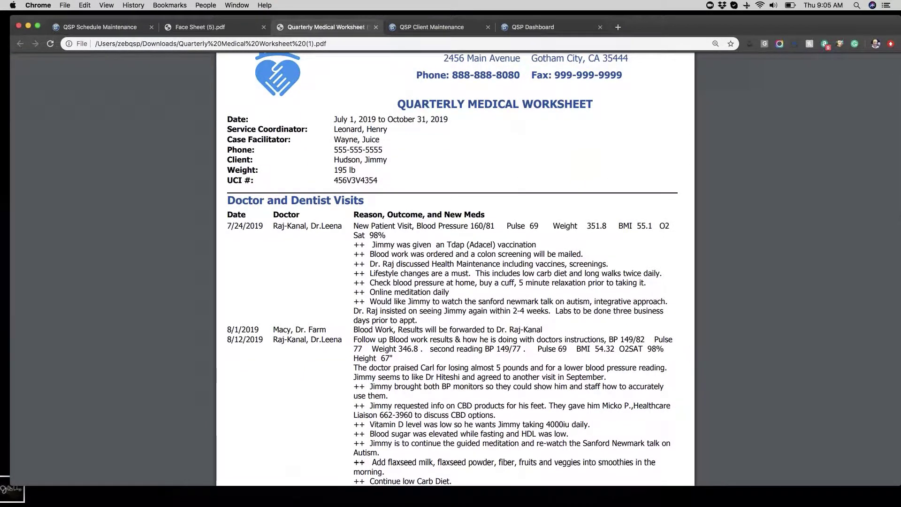
scroll(455, 269, down, 5)
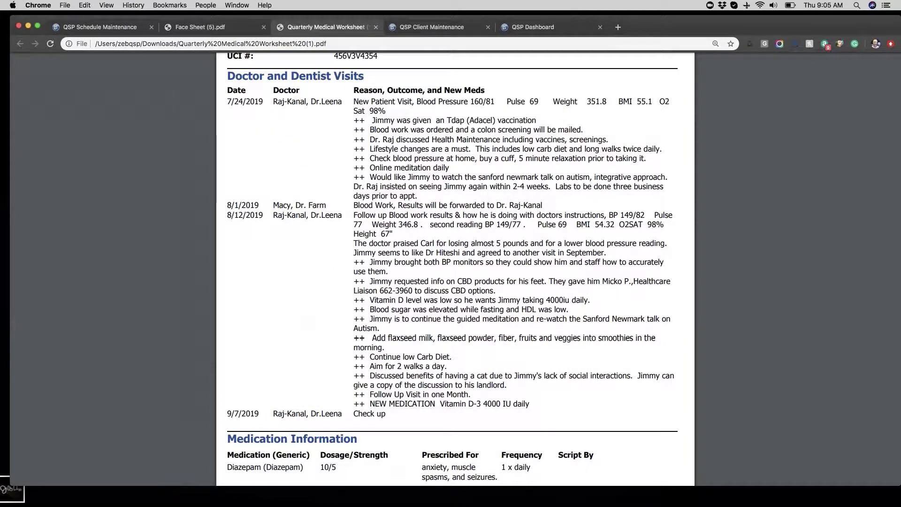
scroll(455, 270, down, 5)
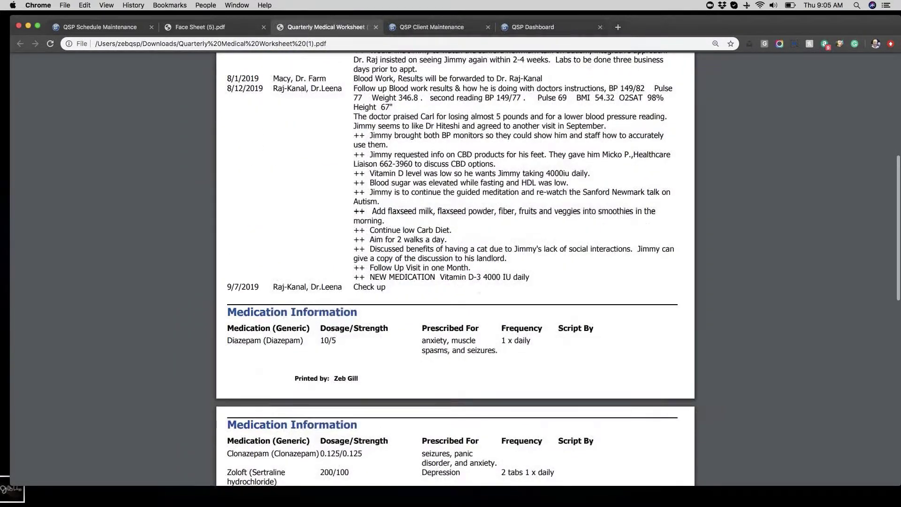
scroll(455, 269, up, 7)
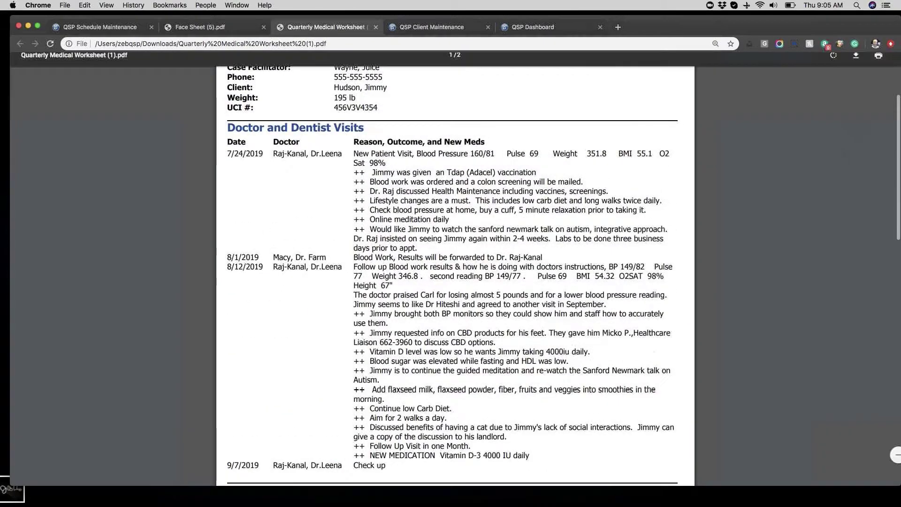
- Leave the worksheet for Schedule Maintenance and review the client's NOA/POS/OT Dashboard for IHSS and SLS hours
click(408, 27)
scroll(133, 165, up, 1)
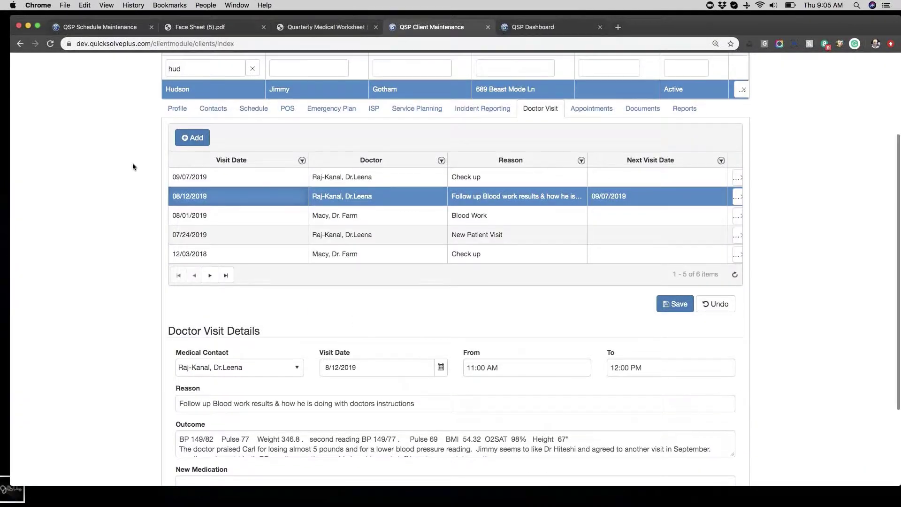
scroll(133, 162, up, 3)
mouse_move(350, 106)
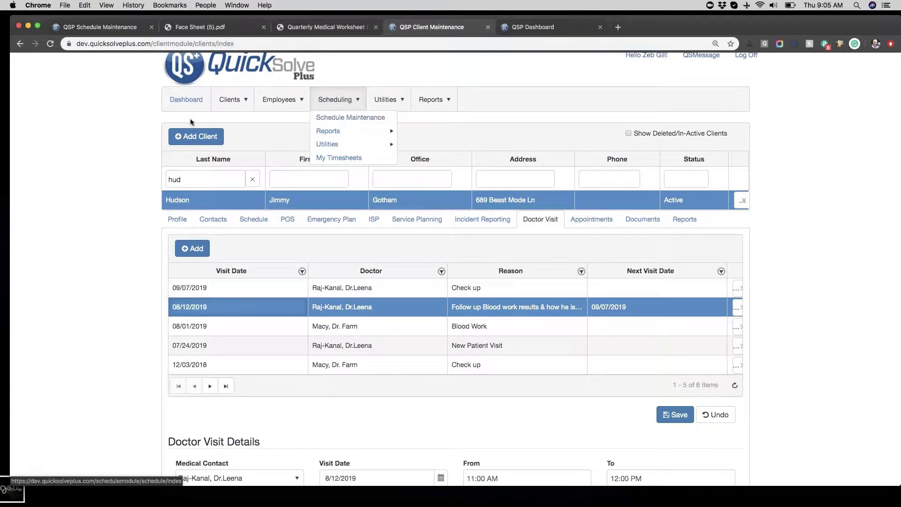
click(113, 26)
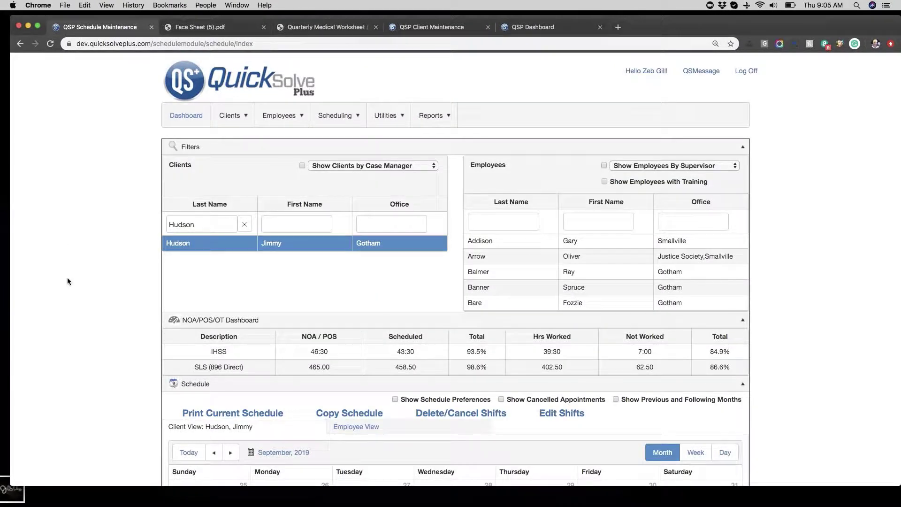
scroll(73, 292, down, 4)
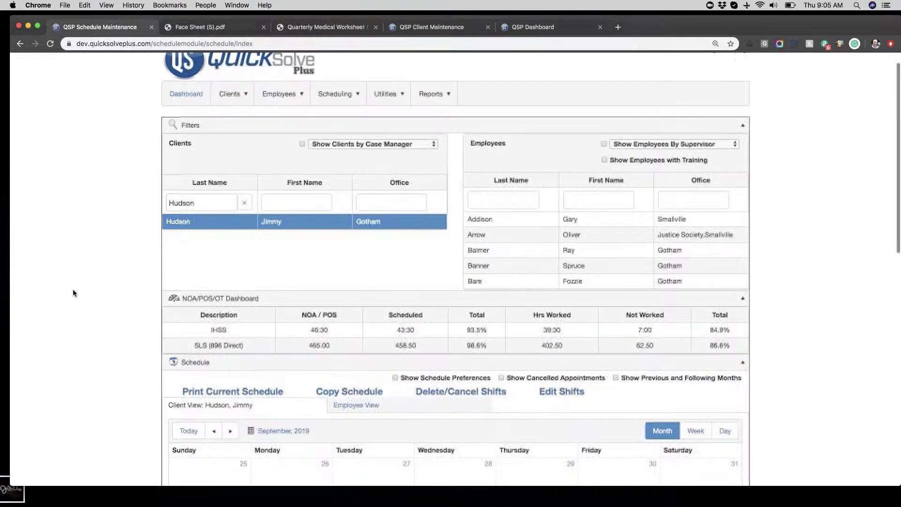
scroll(73, 293, down, 5)
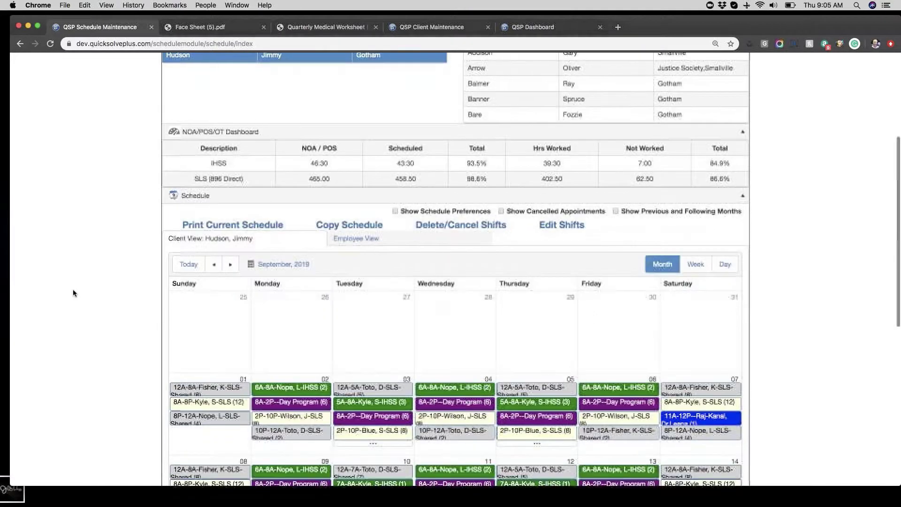
scroll(73, 293, down, 1)
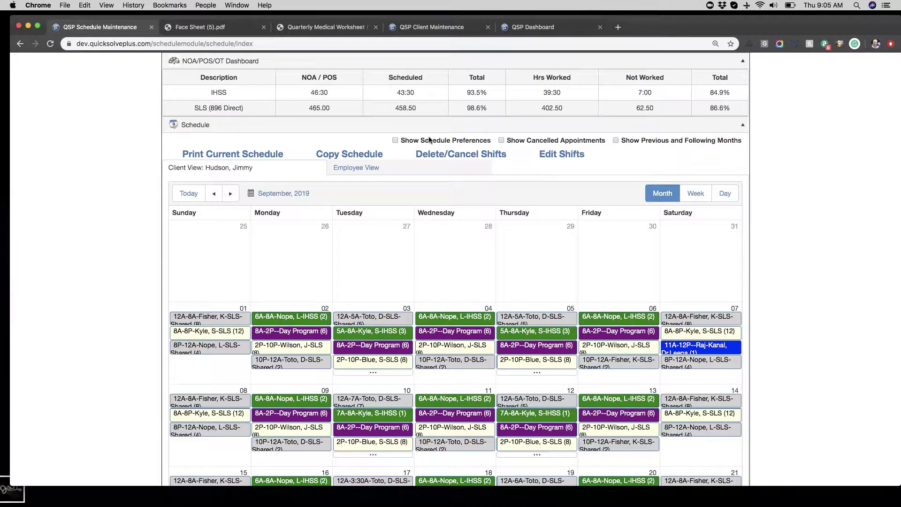
- Examine the client's September 2019 schedule, including the doctor appointment on the 7th and the unassigned SLS shift on the 28th
scroll(428, 237, down, 1)
scroll(428, 239, down, 1)
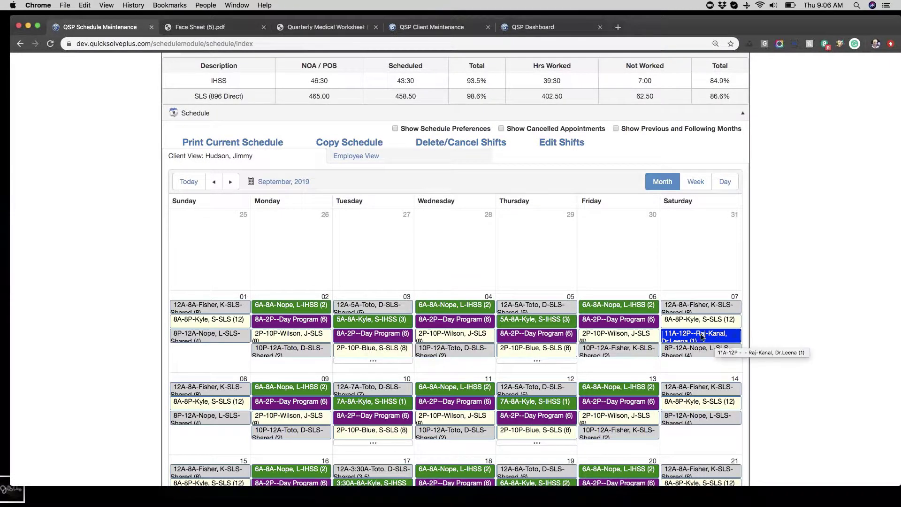
scroll(704, 337, down, 1)
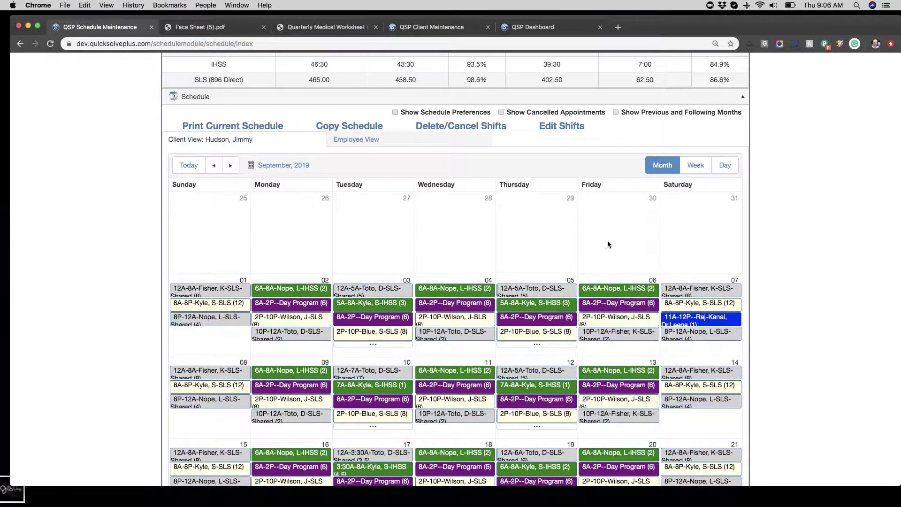
scroll(605, 251, up, 1)
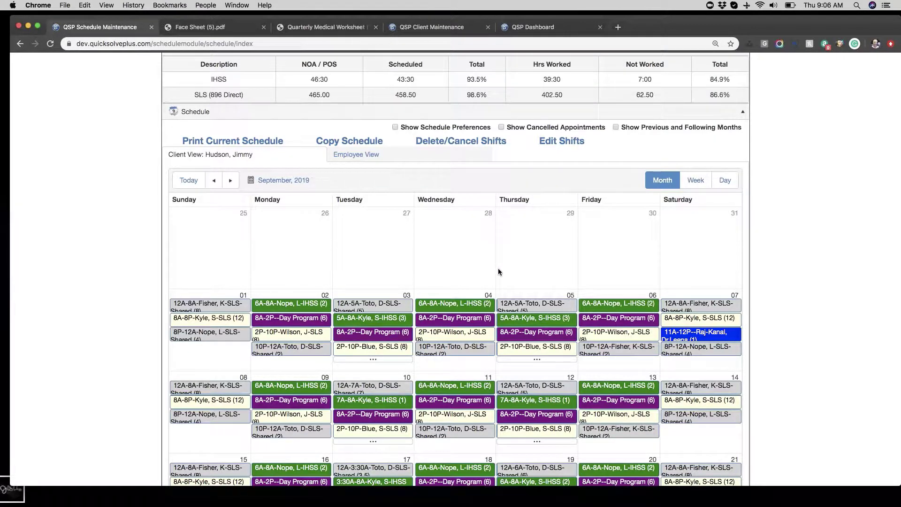
scroll(499, 271, down, 4)
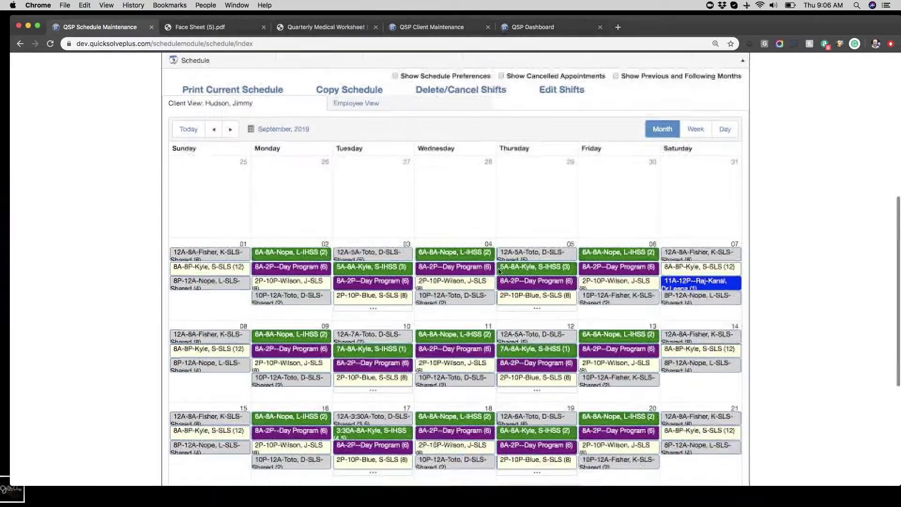
scroll(498, 271, down, 3)
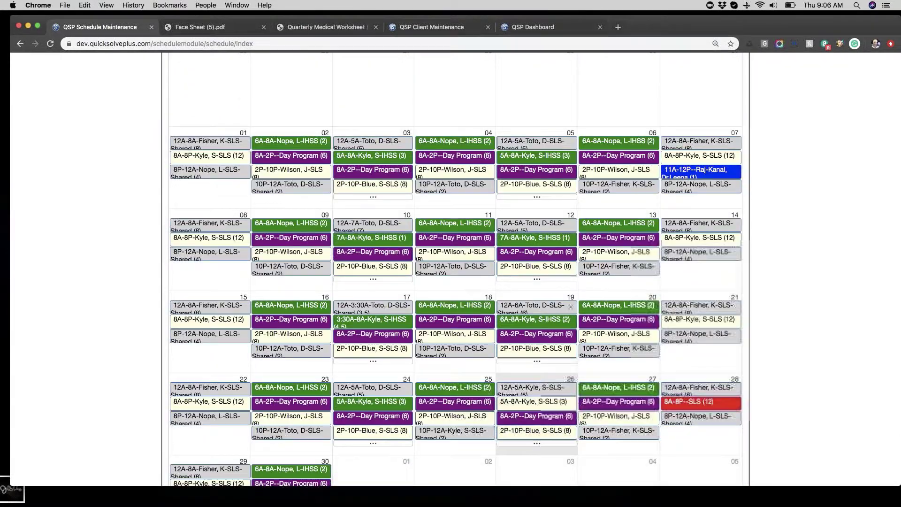
mouse_move(690, 410)
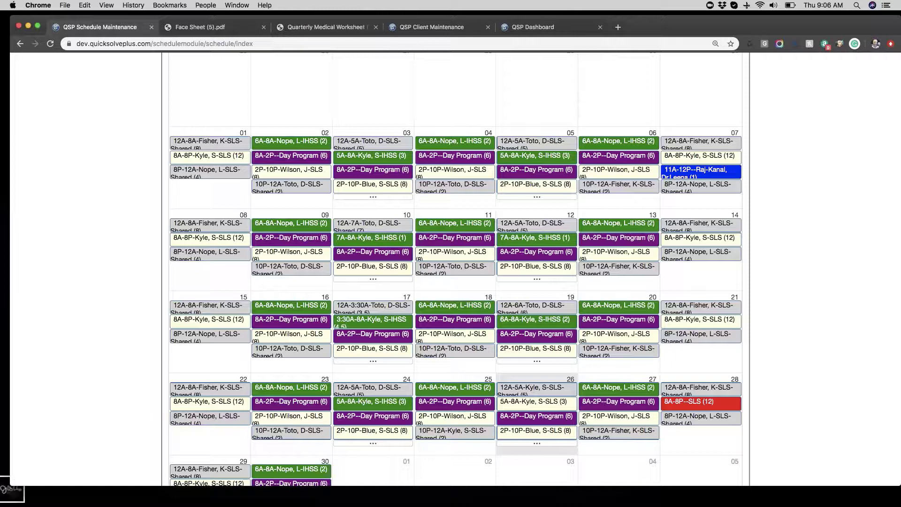
- Switch to the QuickTime Player window mirroring the mobile app and enlarge it over the schedule
key(super+Tab)
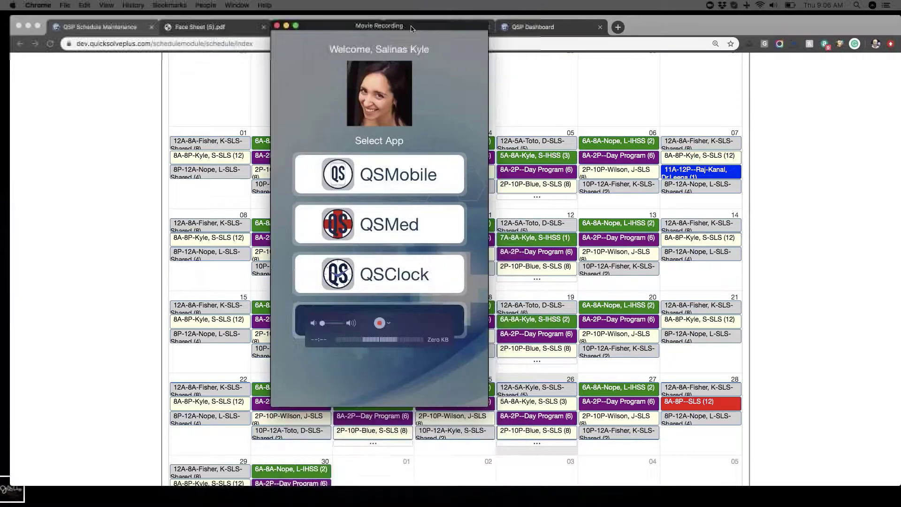
mouse_move(487, 410)
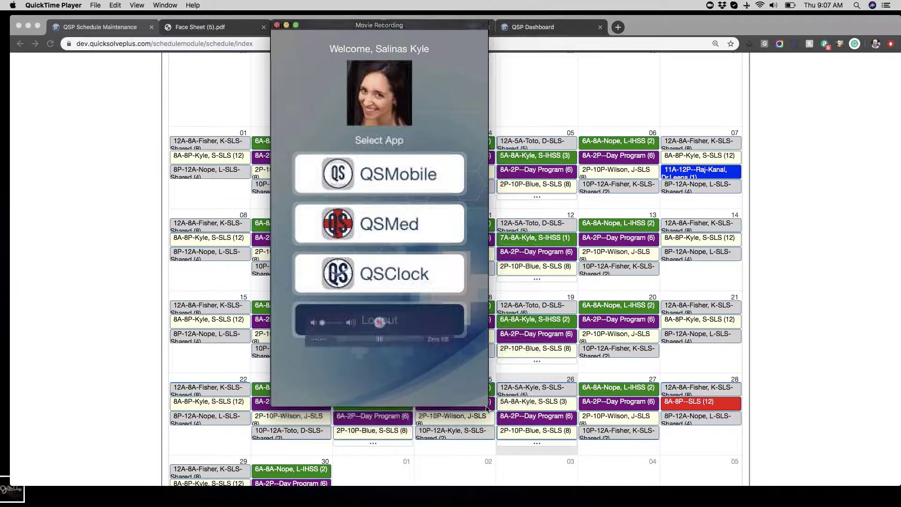
drag(487, 409, 533, 487)
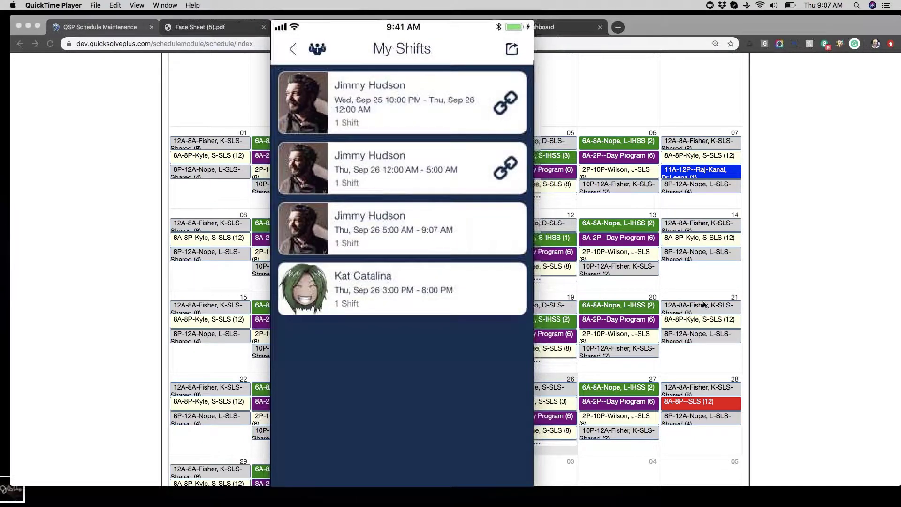
- Return to the client's schedule in Chrome and open the 5A-9:07A SLS shift on September 26 to view its event details
click(777, 307)
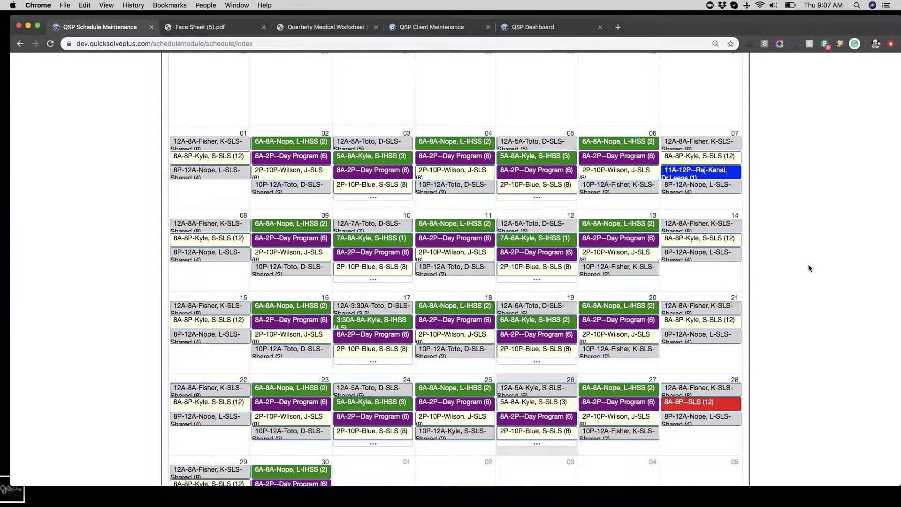
scroll(808, 263, up, 10)
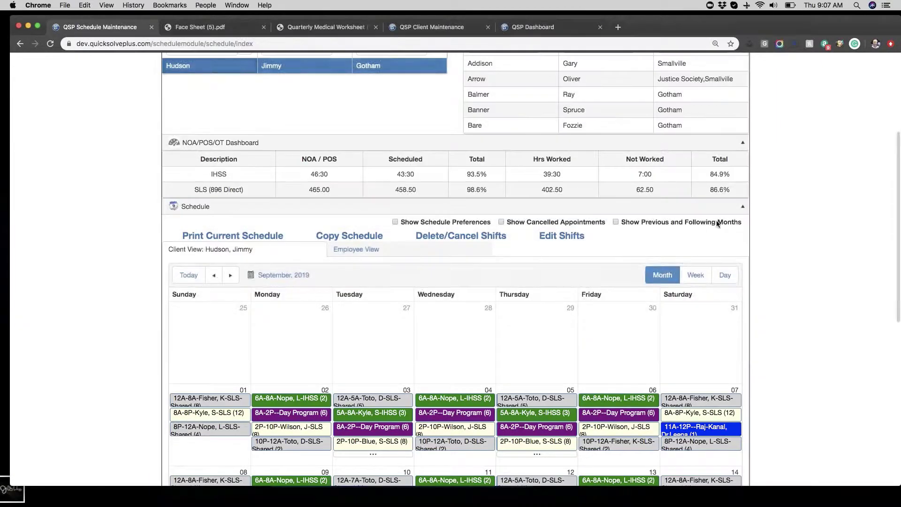
scroll(809, 355, down, 13)
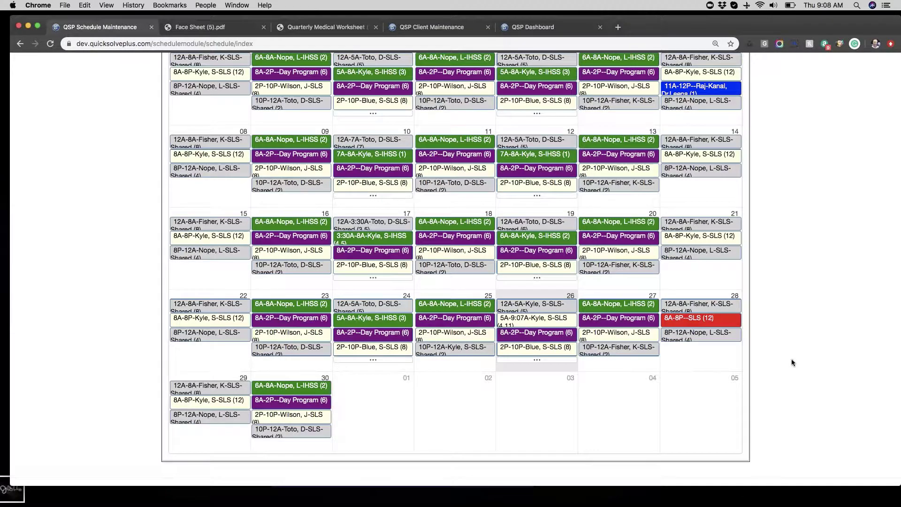
click(529, 324)
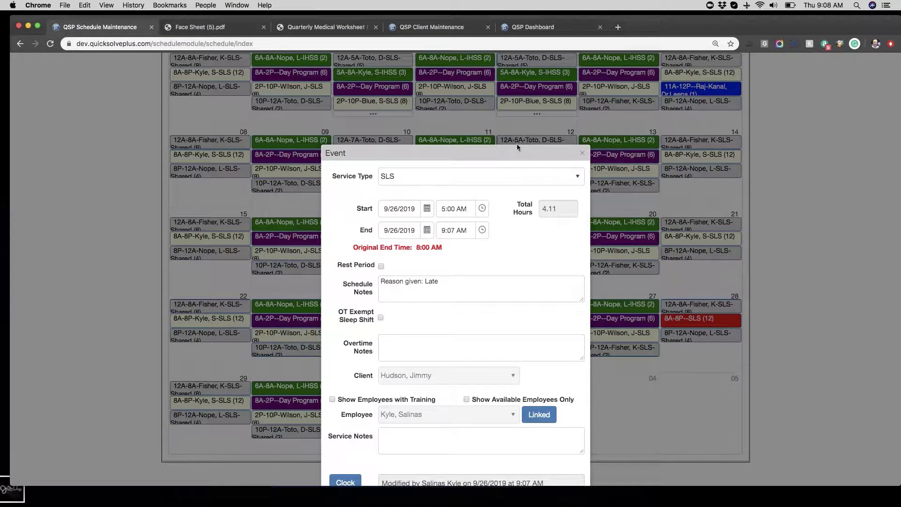
- Expand the shift's clock details to view the clock-out location on Google Maps, and close the event without saving
scroll(336, 349, down, 5)
click(362, 387)
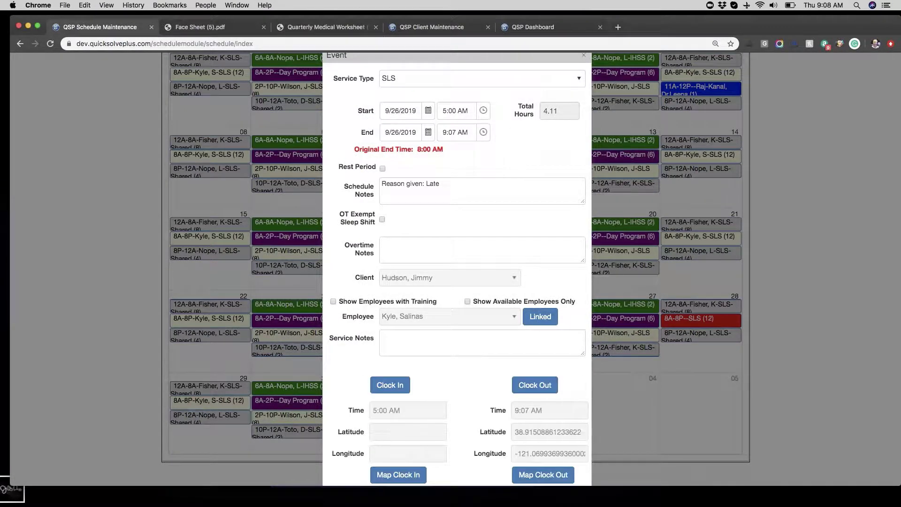
scroll(525, 350, down, 3)
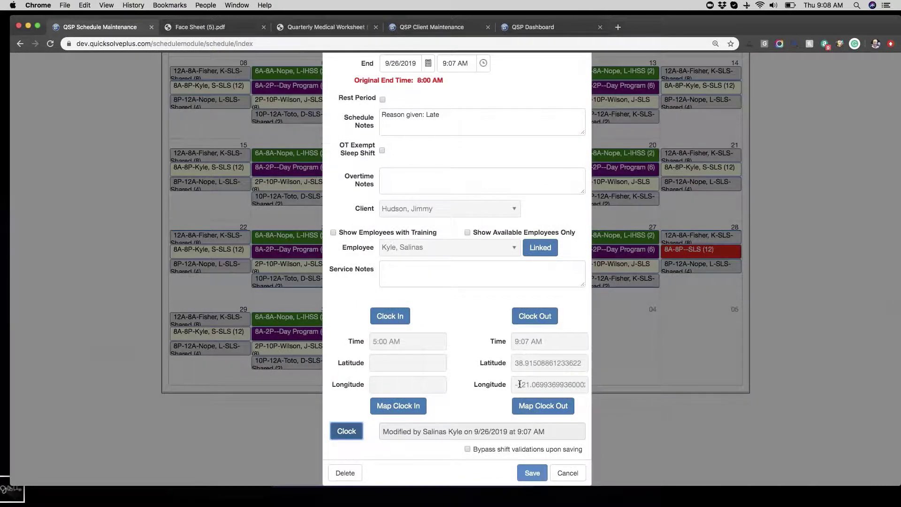
click(533, 405)
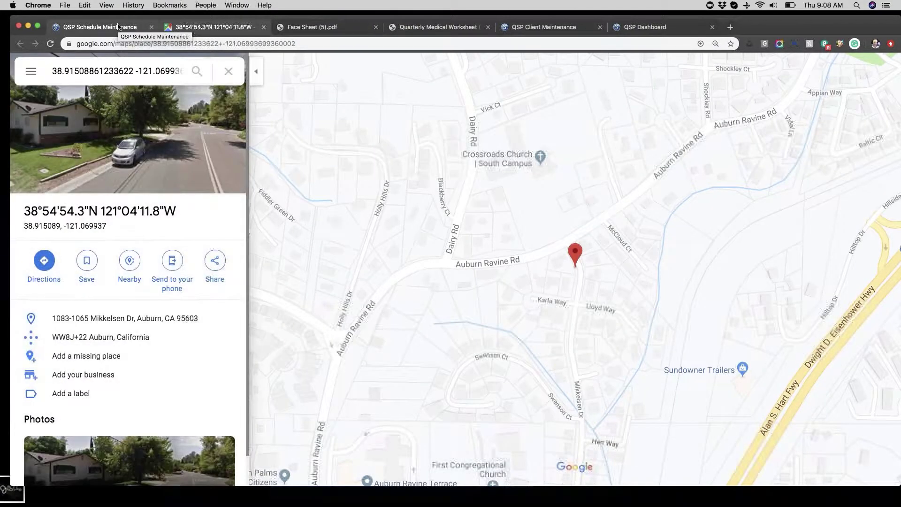
click(118, 27)
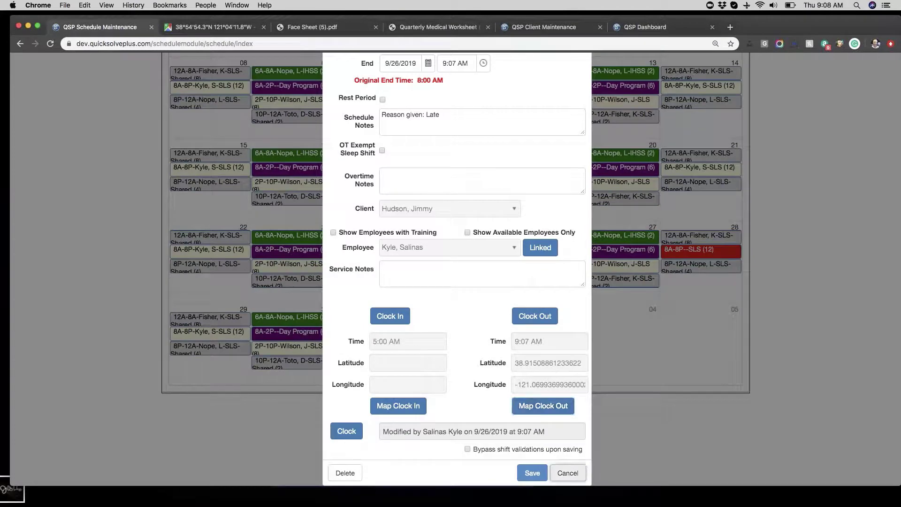
click(569, 475)
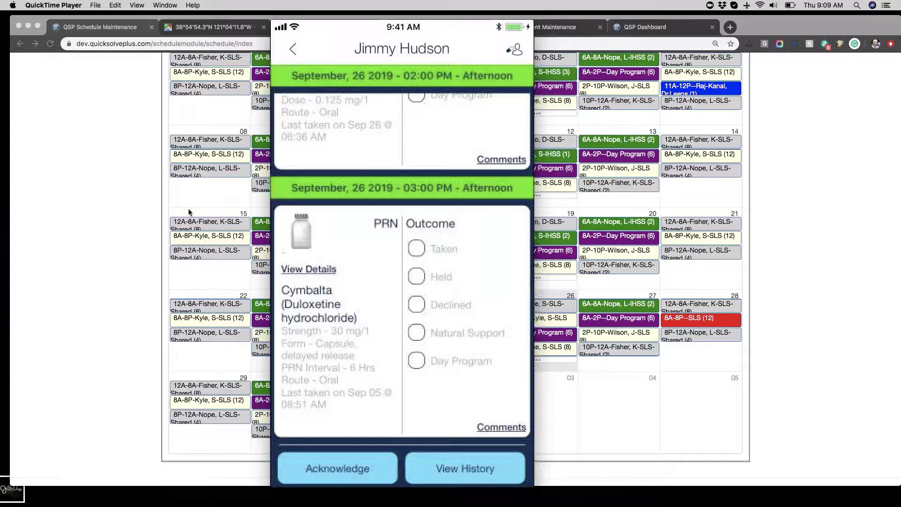
- Leave the QuickTime Player mirror for Chrome, bring the Simple Timesheet (13).pdf window over the schedule and enlarge it
click(151, 235)
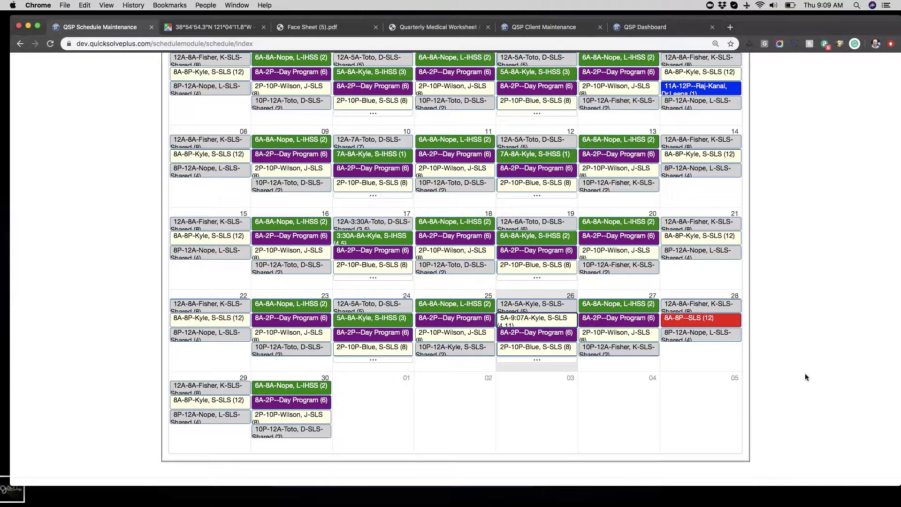
scroll(804, 373, up, 5)
drag(407, 506, 427, 36)
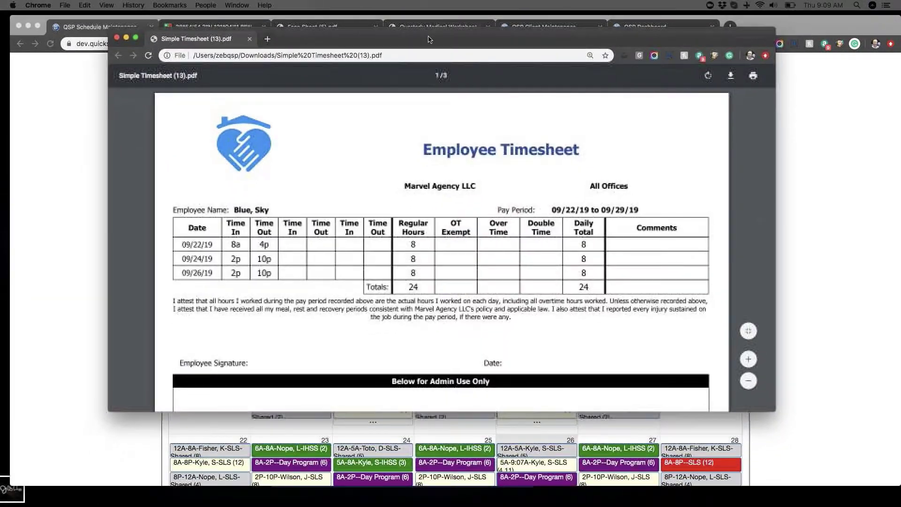
drag(772, 407, 793, 468)
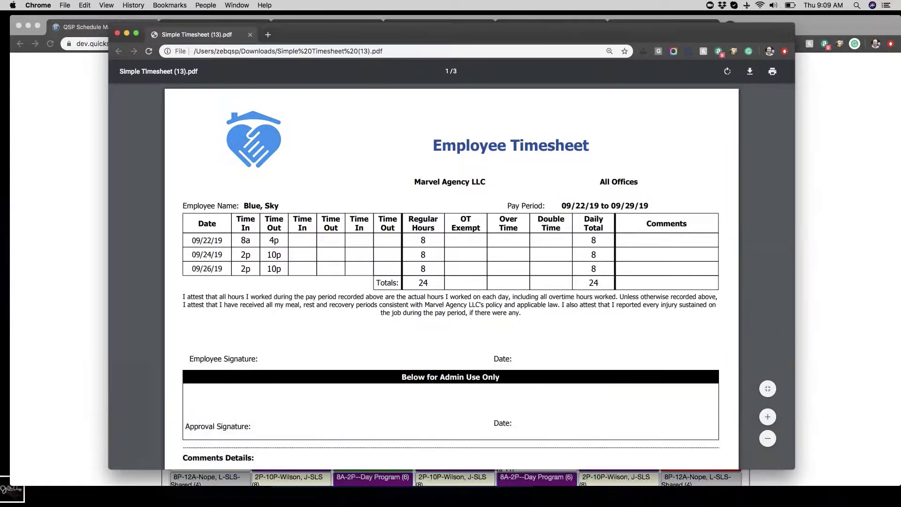
- Review the employee timesheets for pay period 09/22/19 to 09/29/19 through to the last page
scroll(480, 285, down, 20)
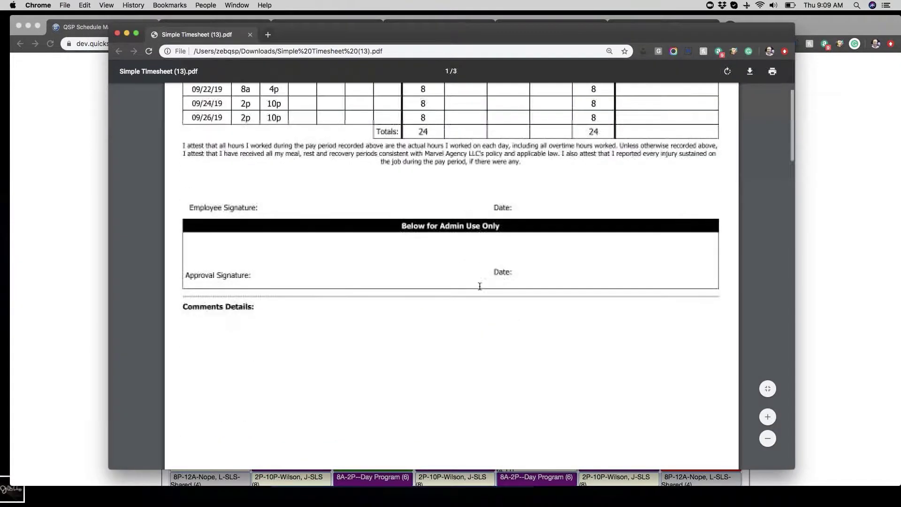
scroll(479, 285, down, 15)
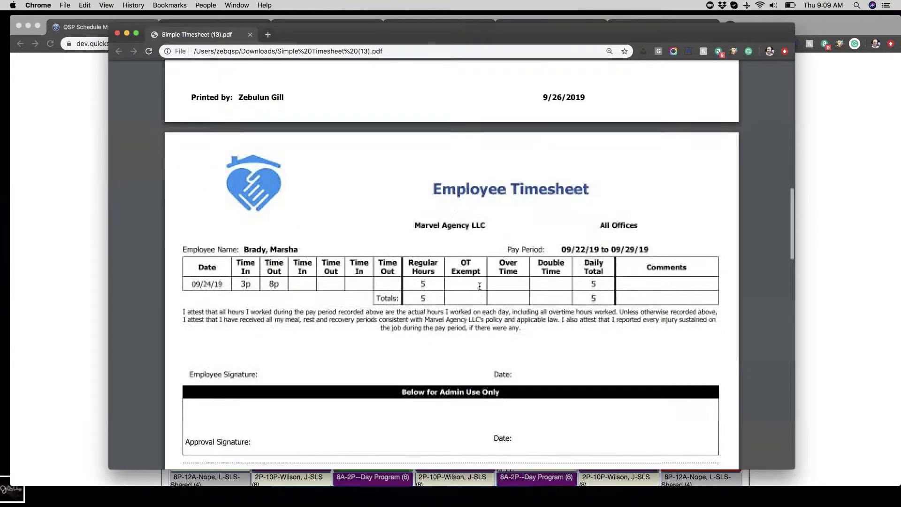
scroll(480, 286, down, 6)
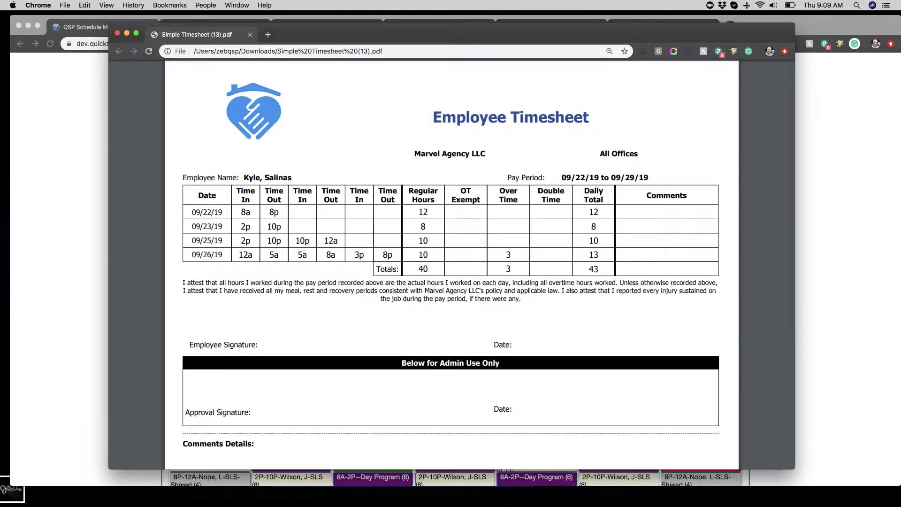
- Switch to the Payroll Processing Report in Excel, enlarge it and examine the Employee Name, Client, Rate Desc, Rate and Hours columns
drag(460, 237, 455, 39)
drag(728, 397, 755, 445)
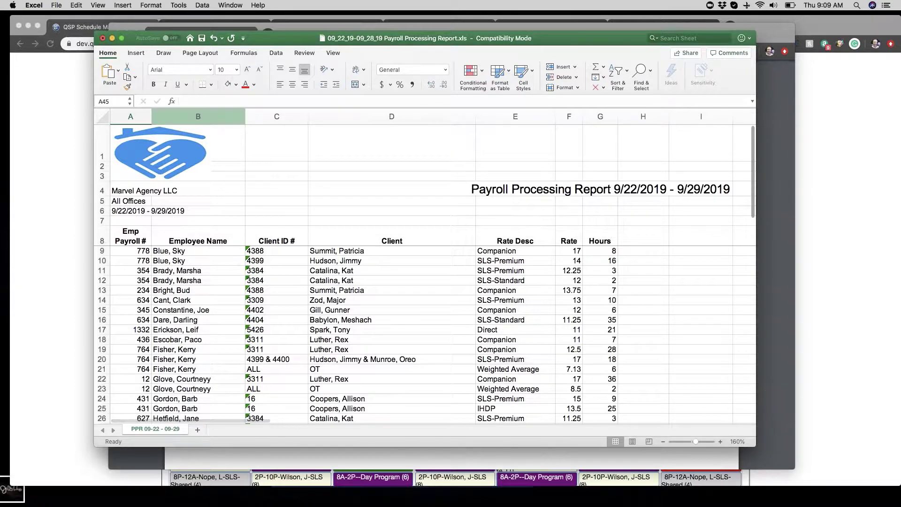
click(197, 117)
click(320, 118)
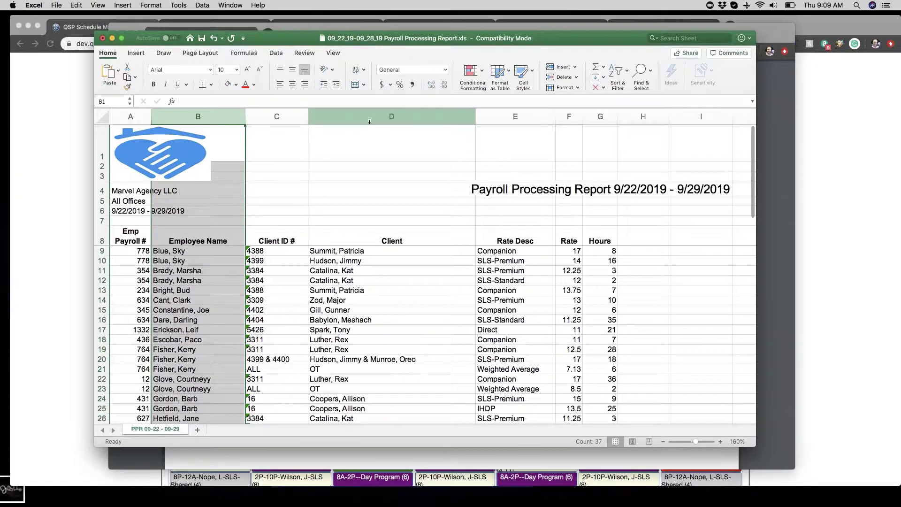
click(515, 117)
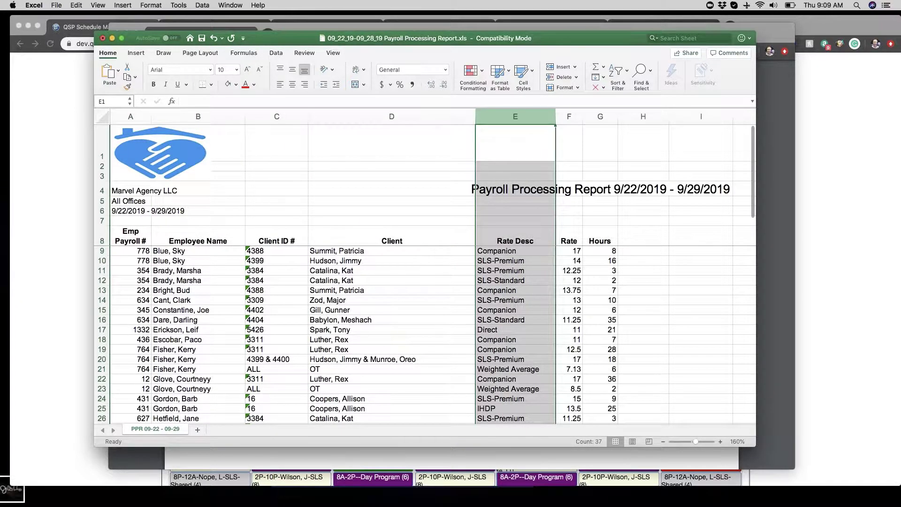
click(570, 116)
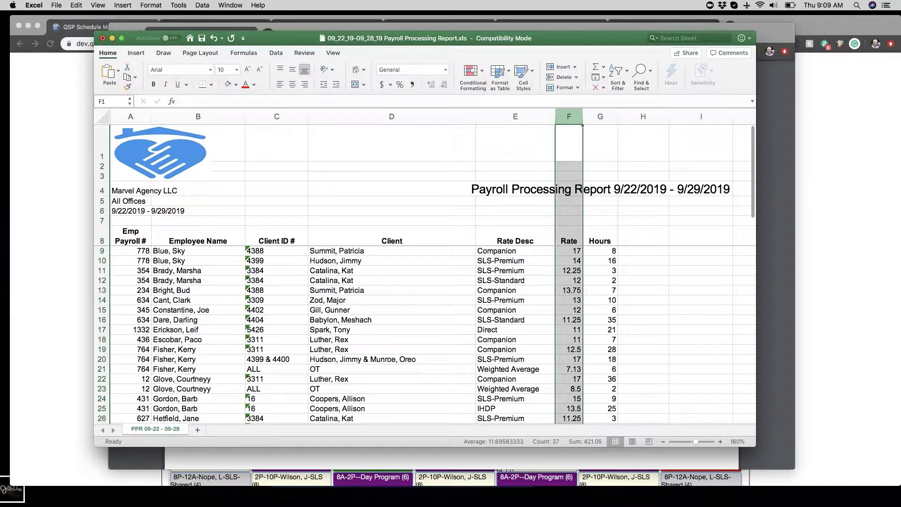
click(600, 116)
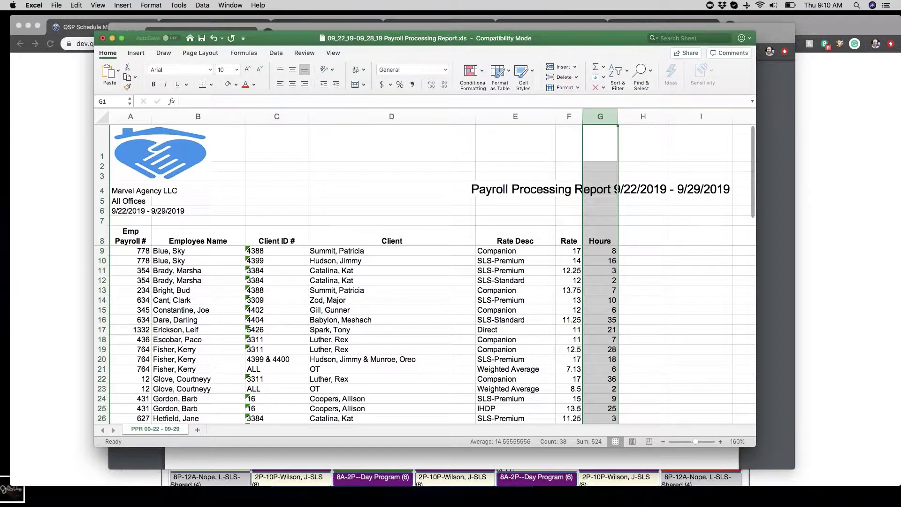
- Bring the 09_01_19-09_30_19 Management Report workbook to the front and enlarge its window to show more columns
key(ctrl+Up)
key(Escape)
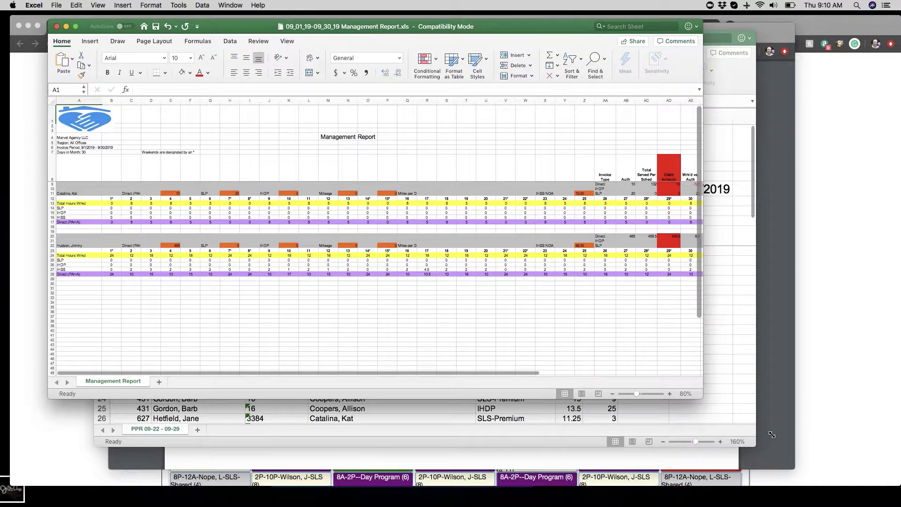
drag(771, 434, 774, 432)
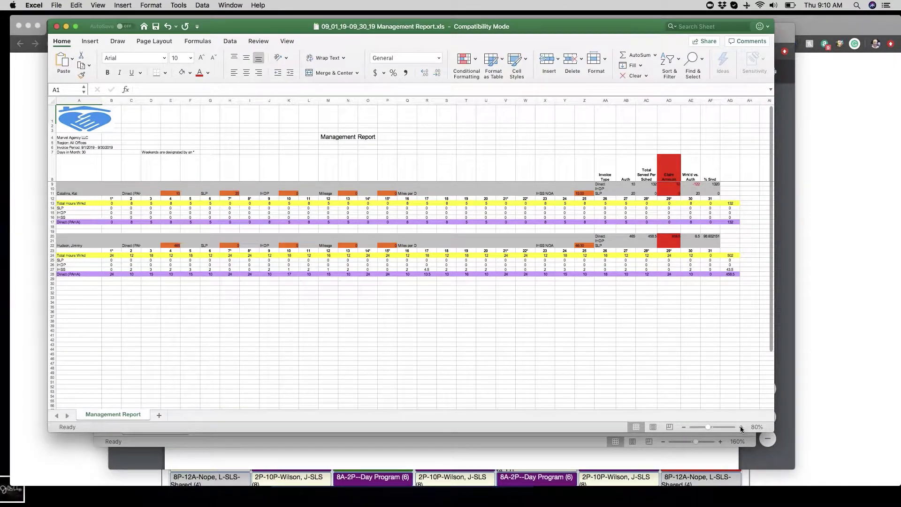
- Magnify the Management Report to 120% and review each client's daily hours across to the Claim Amount column
click(740, 427)
click(741, 428)
click(740, 427)
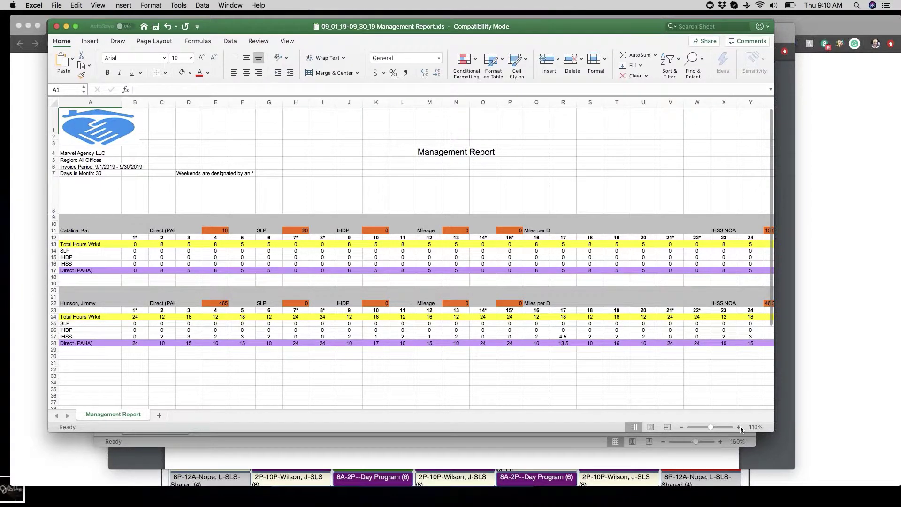
click(740, 426)
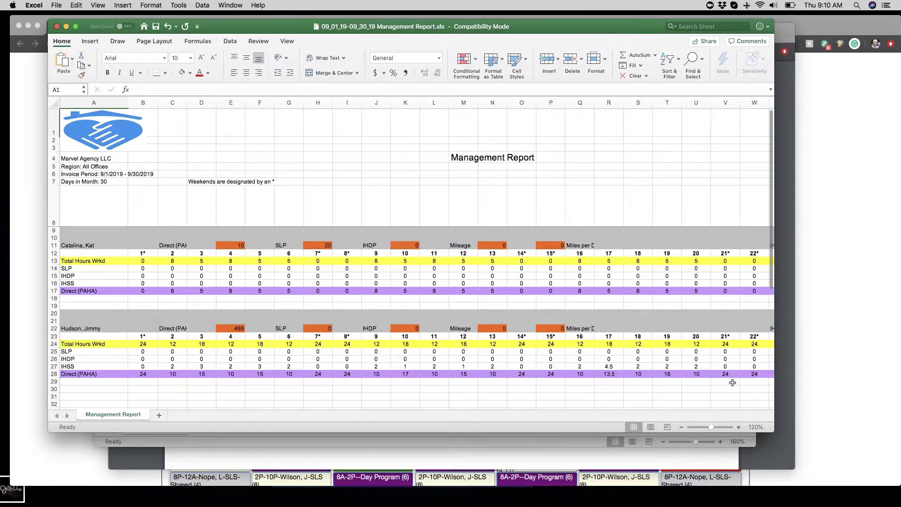
scroll(732, 382, right, 5)
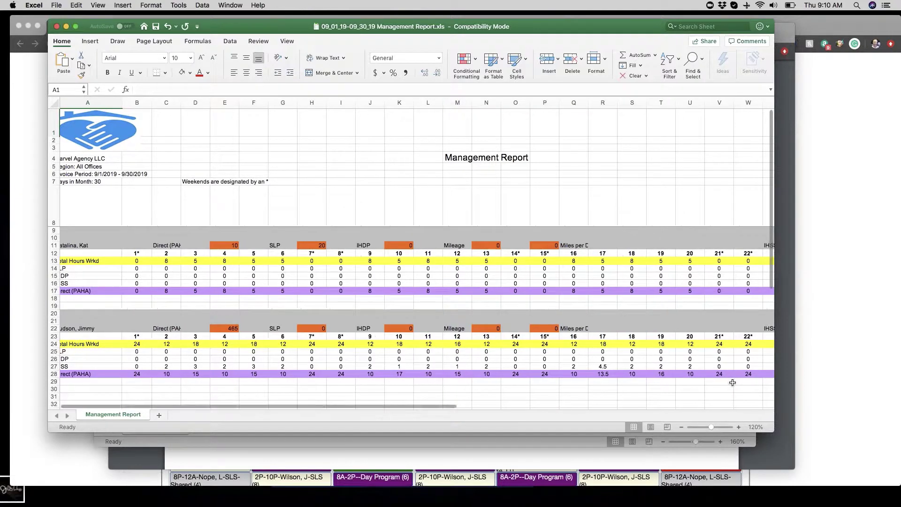
scroll(732, 382, right, 2)
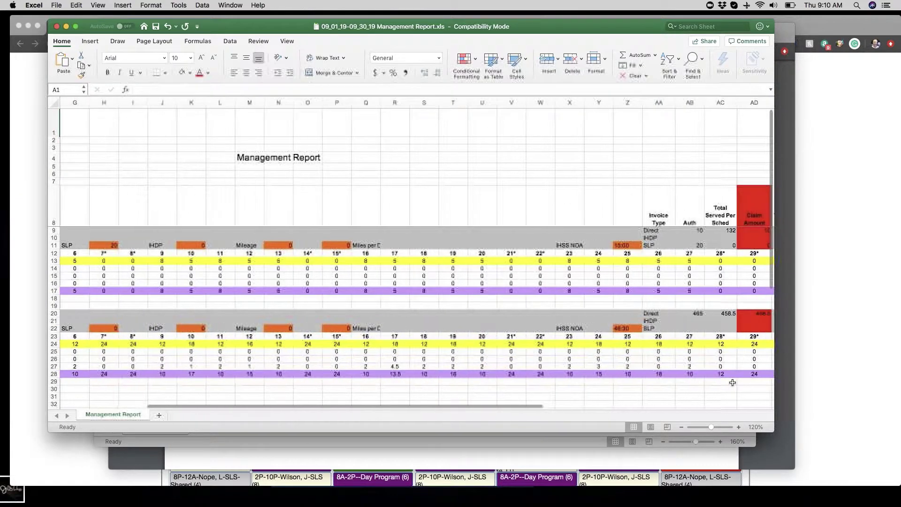
- Return to the client's schedule in Chrome and review the NOA/POS/OT Dashboard above the calendar
click(860, 370)
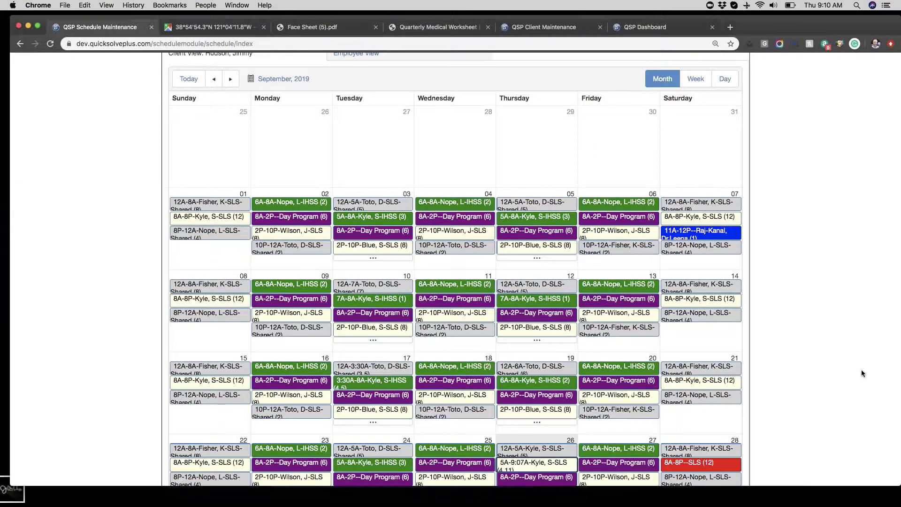
scroll(860, 369, up, 3)
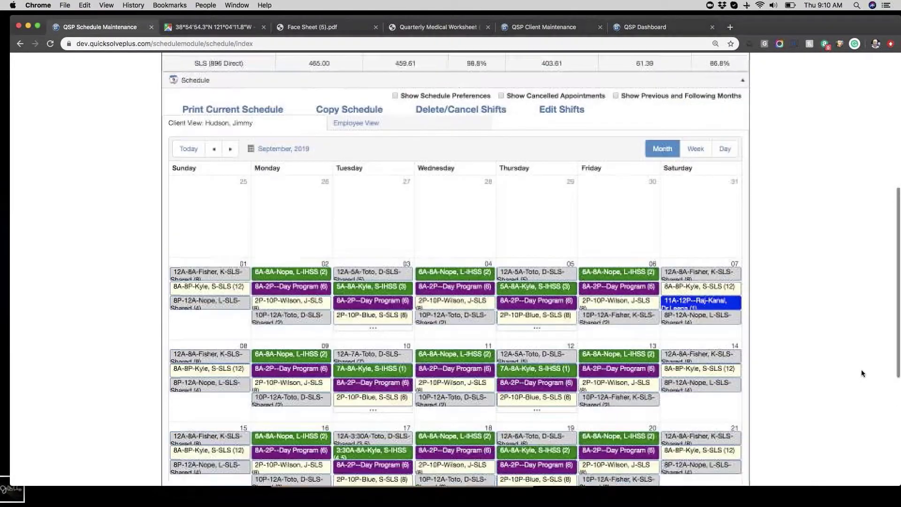
scroll(860, 370, up, 8)
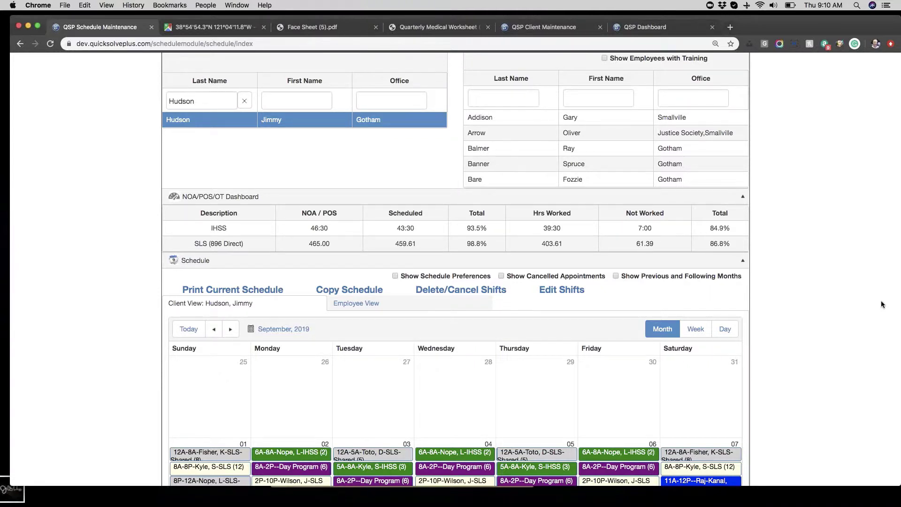
click(894, 34)
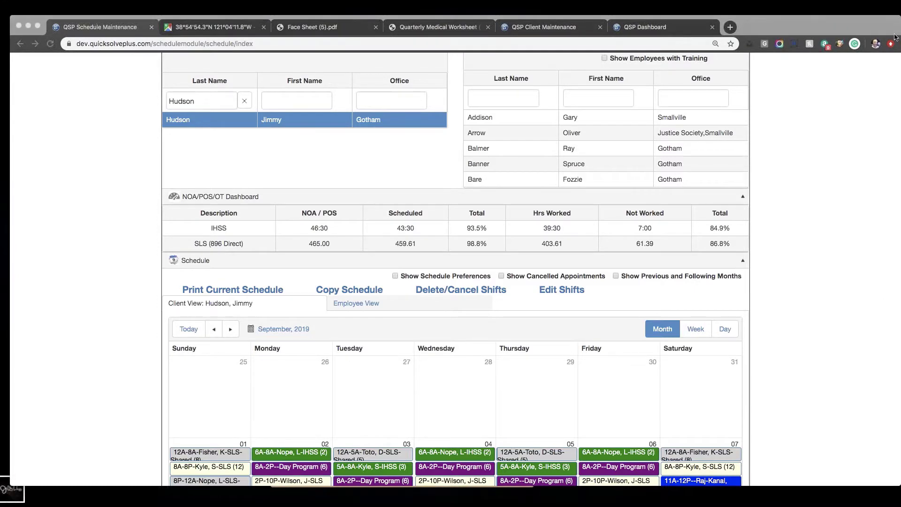